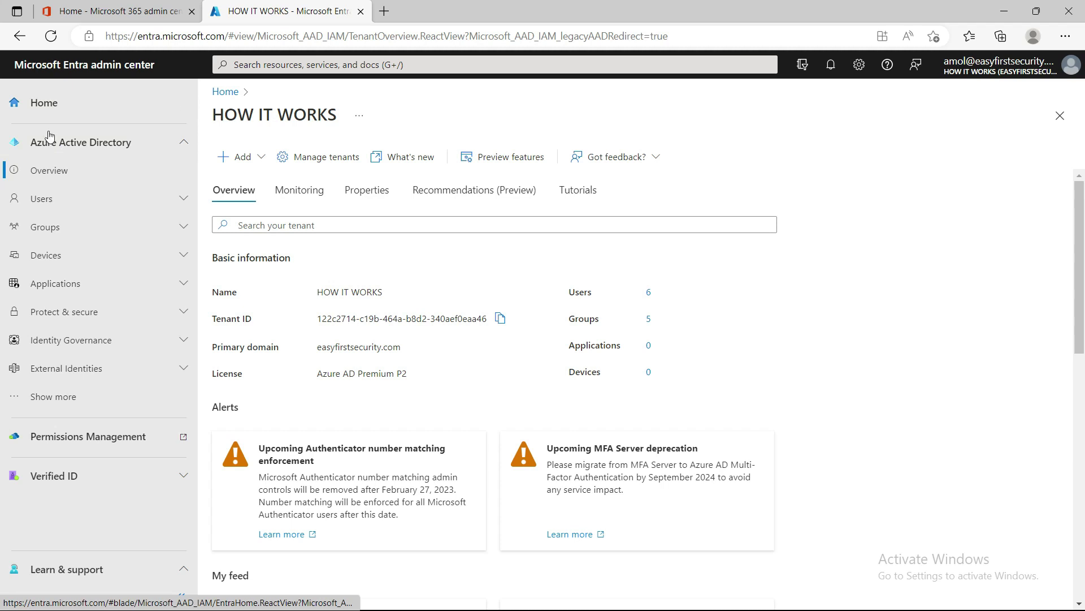
- Open the Verified ID page for setting up the organization
left_click(183, 142)
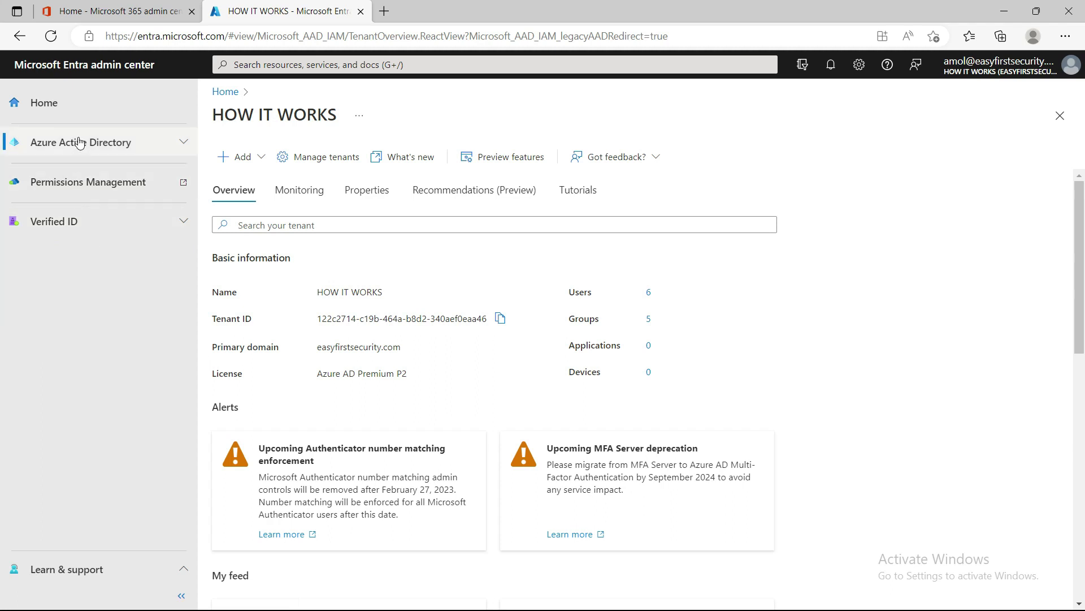
left_click(79, 232)
left_click(110, 221)
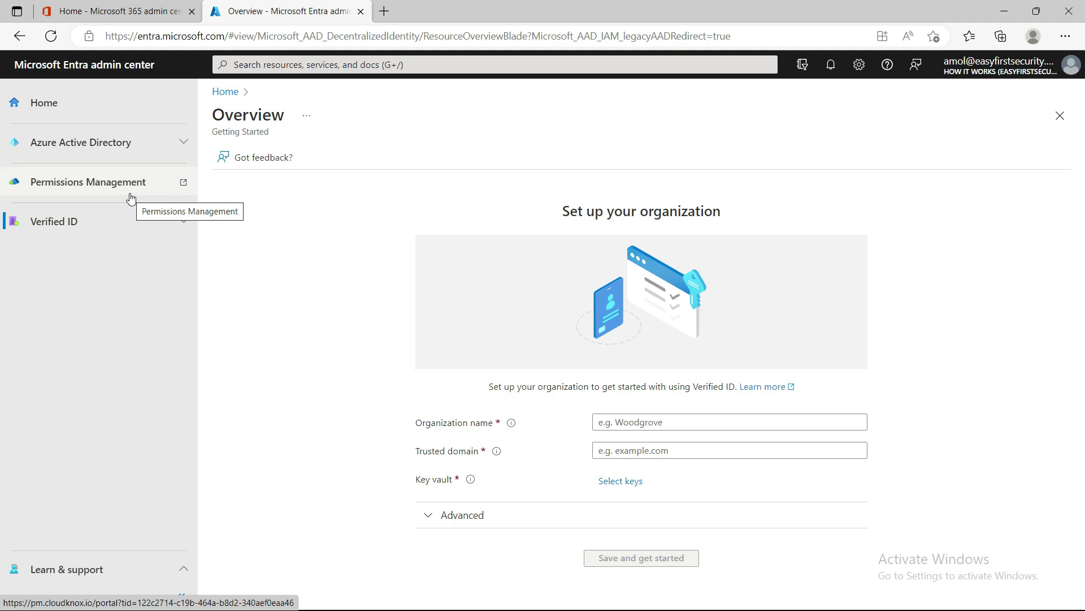
- Return to the Azure Active Directory overview and examine the tenant's basic information, alerts and feed
left_click(107, 144)
left_click(67, 171)
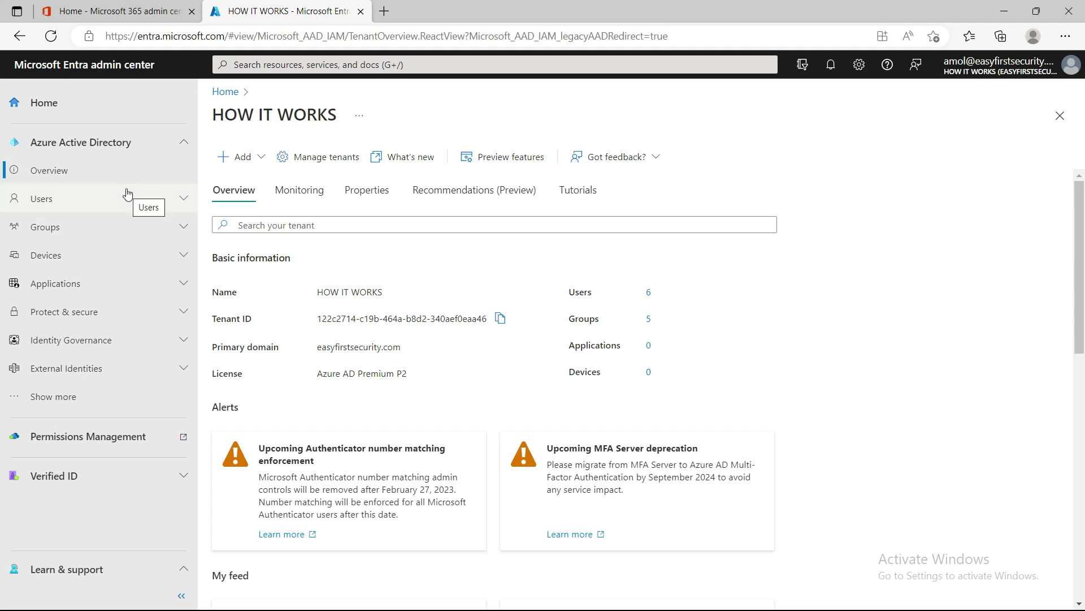
left_click(73, 174)
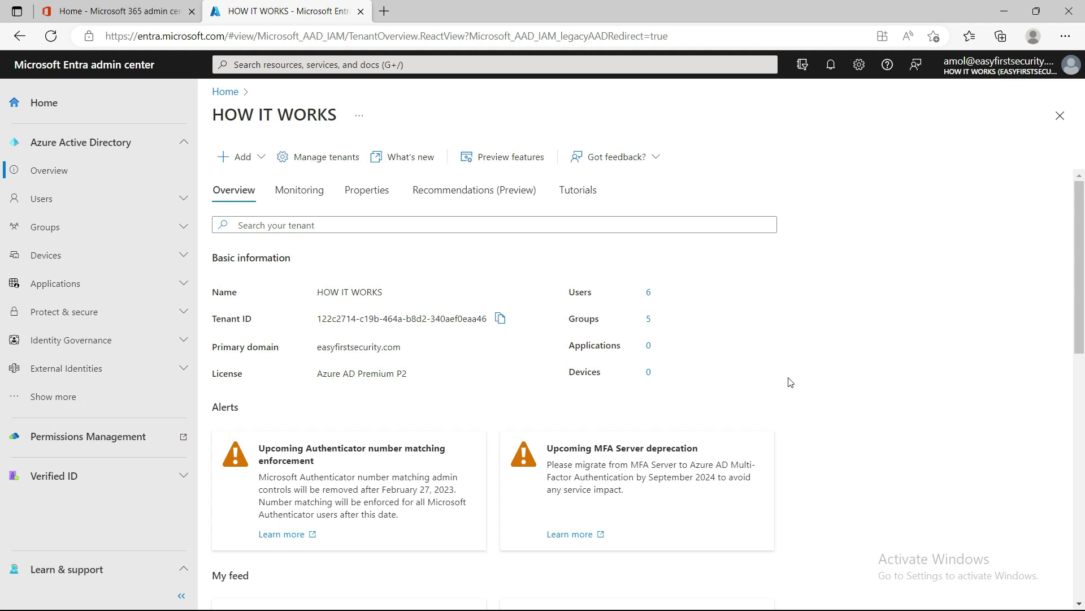
scroll(416, 415, "down", 3)
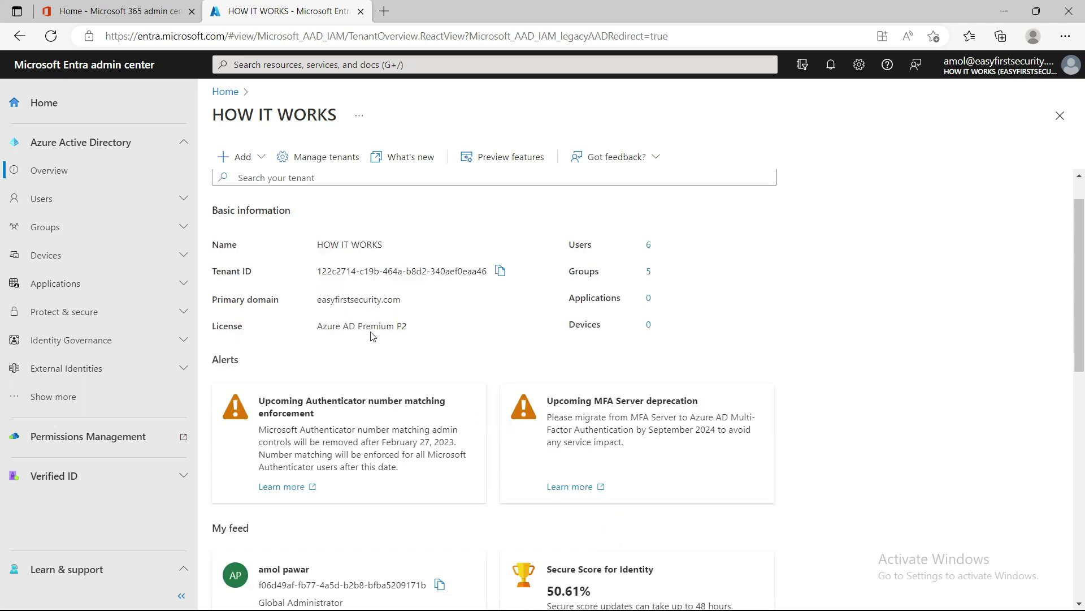
scroll(415, 416, "down", 3)
scroll(395, 407, "up", 7)
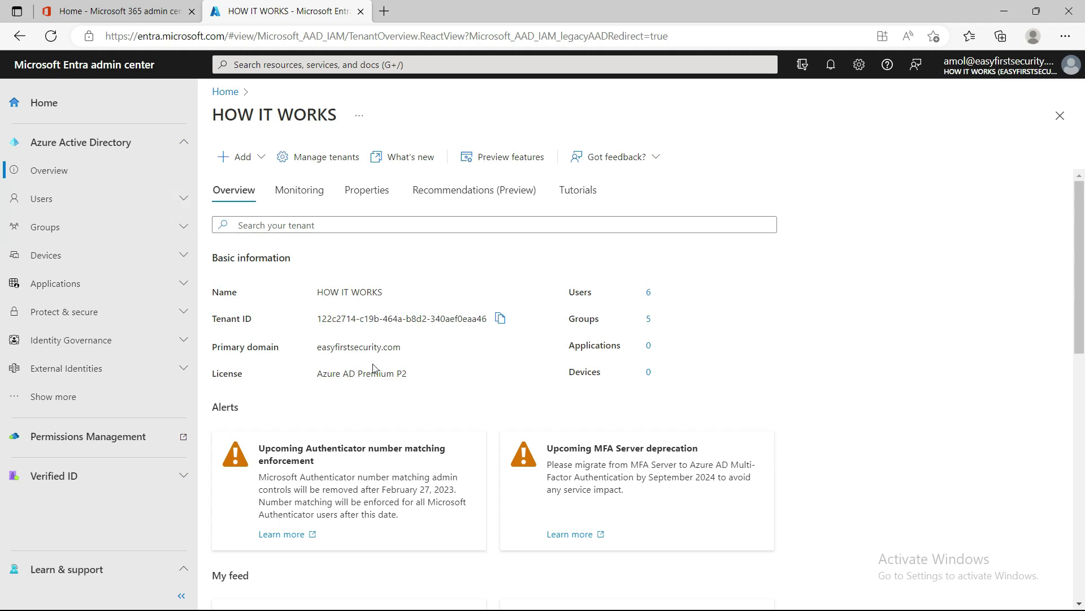
scroll(373, 368, "down", 7)
scroll(637, 410, "up", 7)
- View the tenant's Monitoring, Properties and Recommendations (Preview) pages
left_click(299, 192)
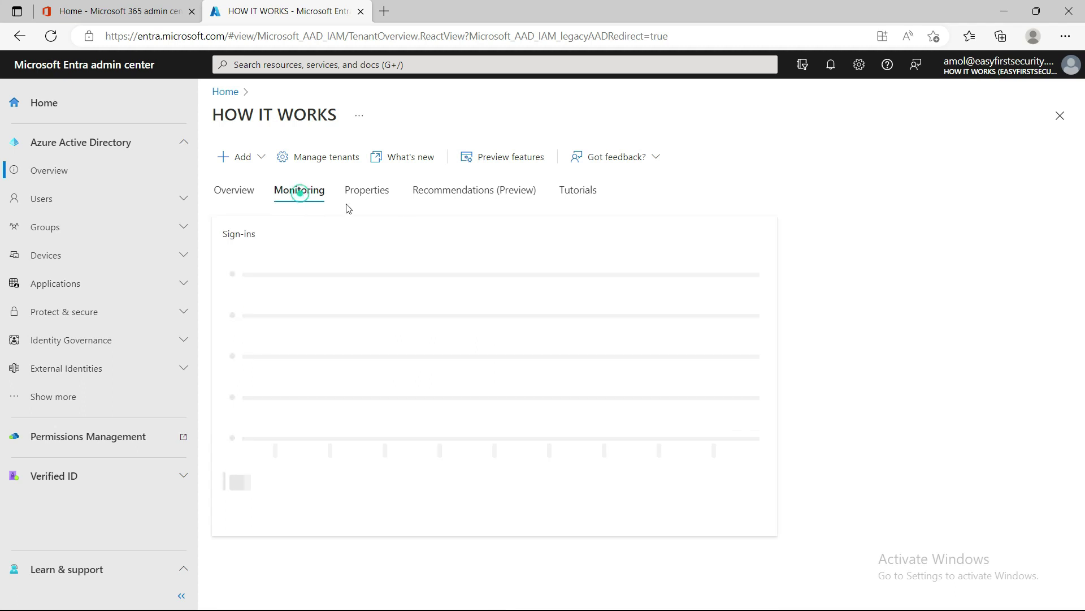
left_click(371, 196)
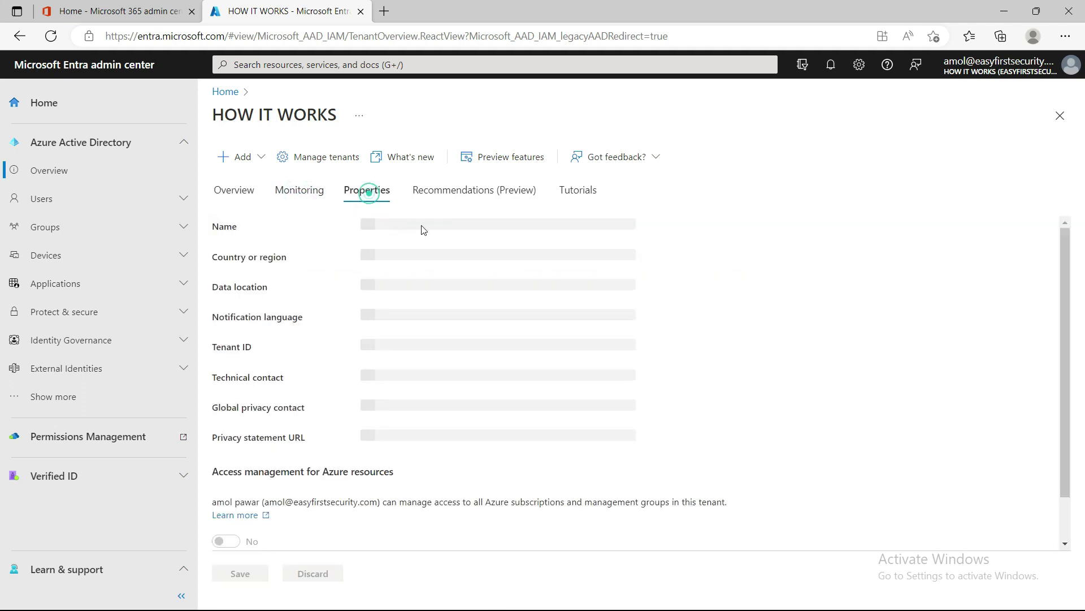
left_click(456, 196)
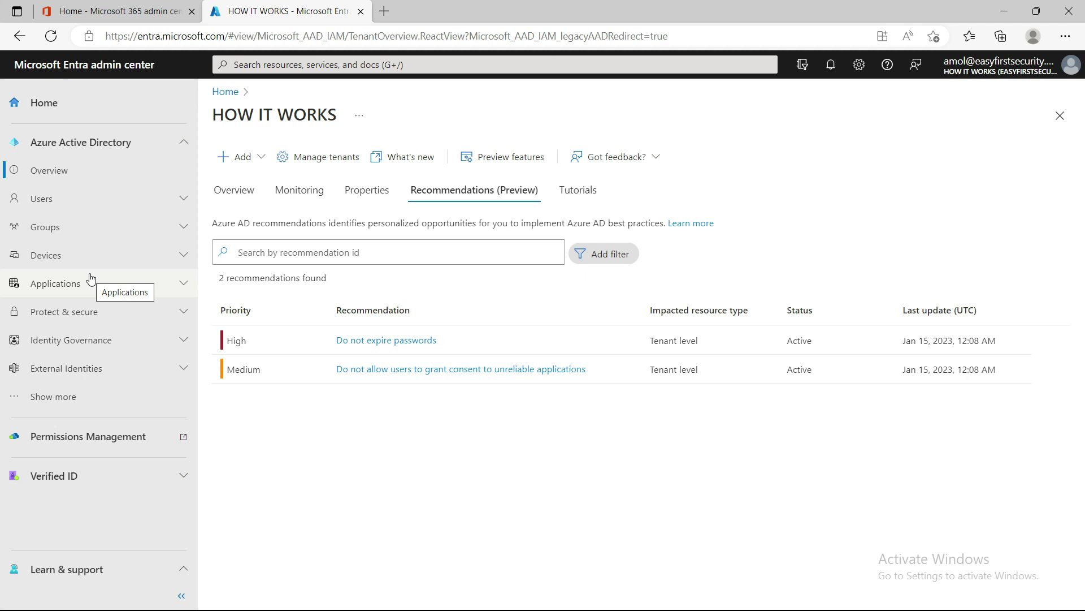
- Browse the Users section through All users and Deleted users, and open User settings
left_click(146, 202)
left_click(45, 228)
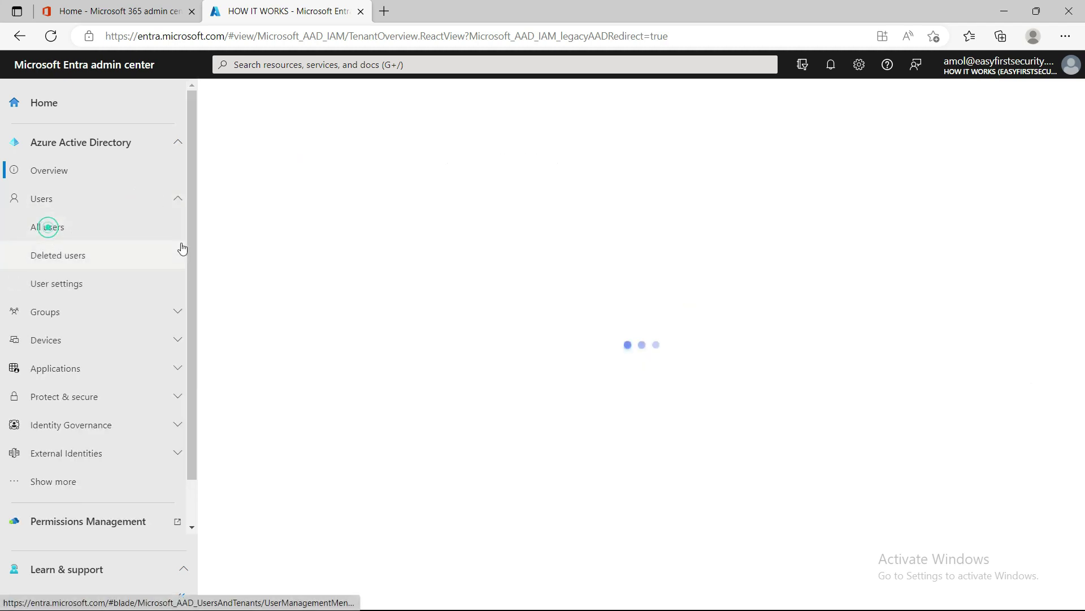
left_click(70, 256)
left_click(65, 283)
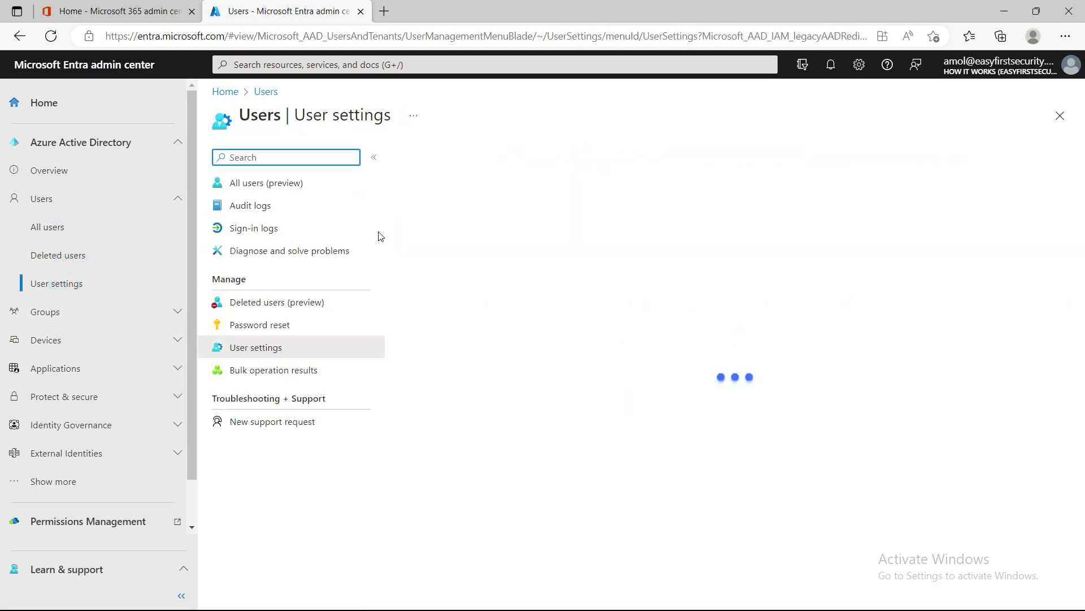
left_click(72, 198)
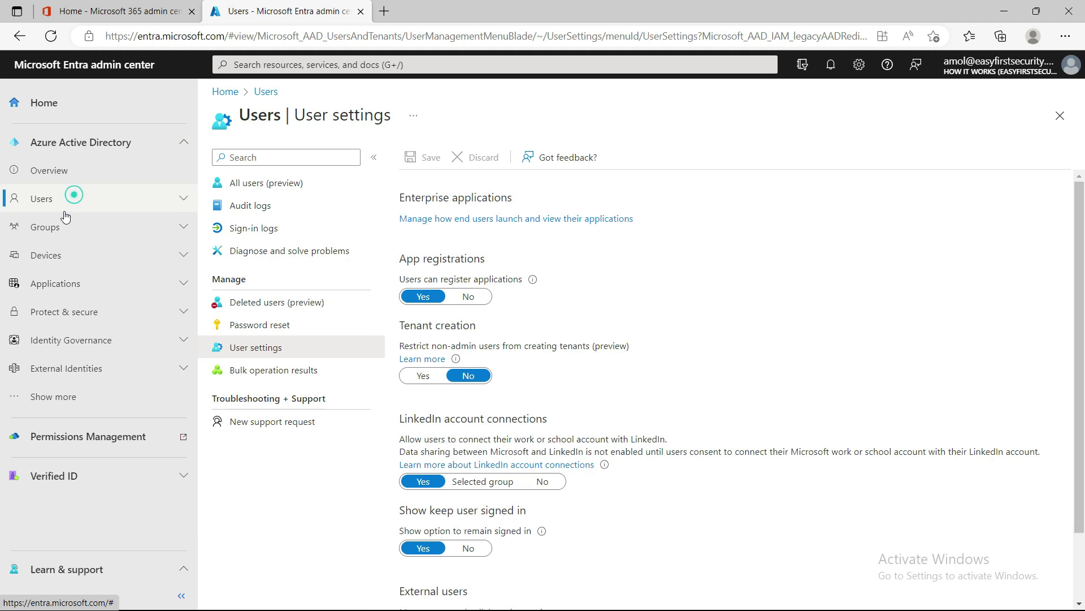
- Check the options available for Groups, and open the Devices overview and the BitLocker keys page
left_click(66, 227)
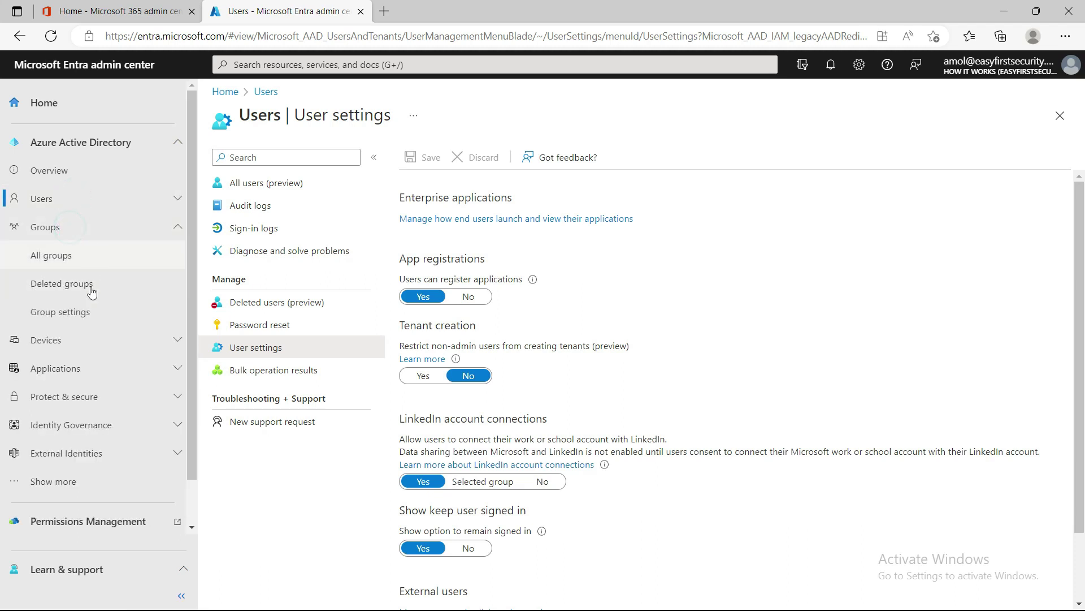
left_click(65, 225)
left_click(81, 256)
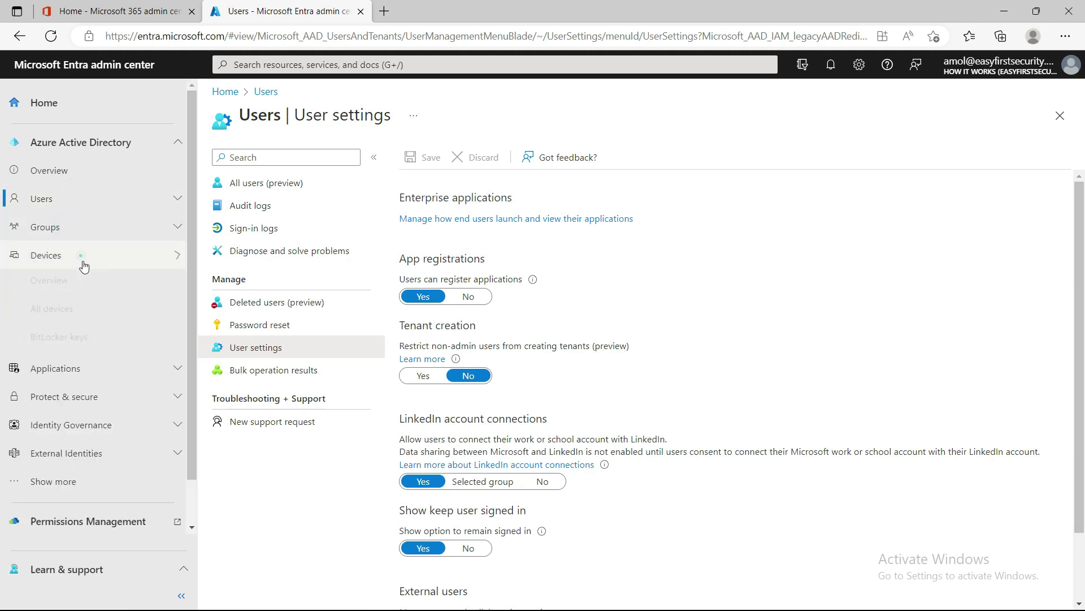
left_click(68, 285)
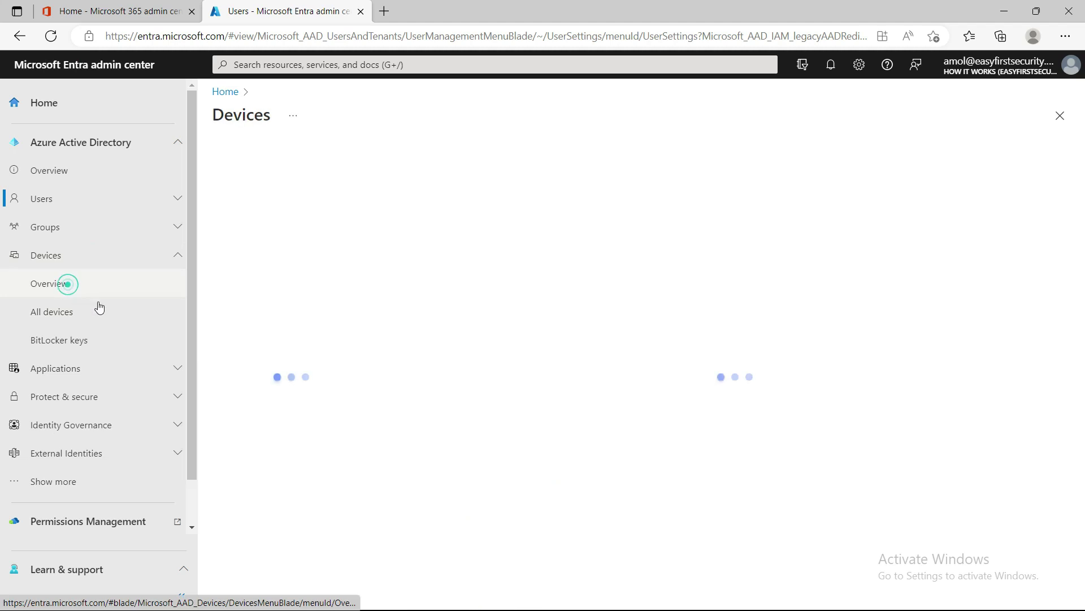
left_click(85, 343)
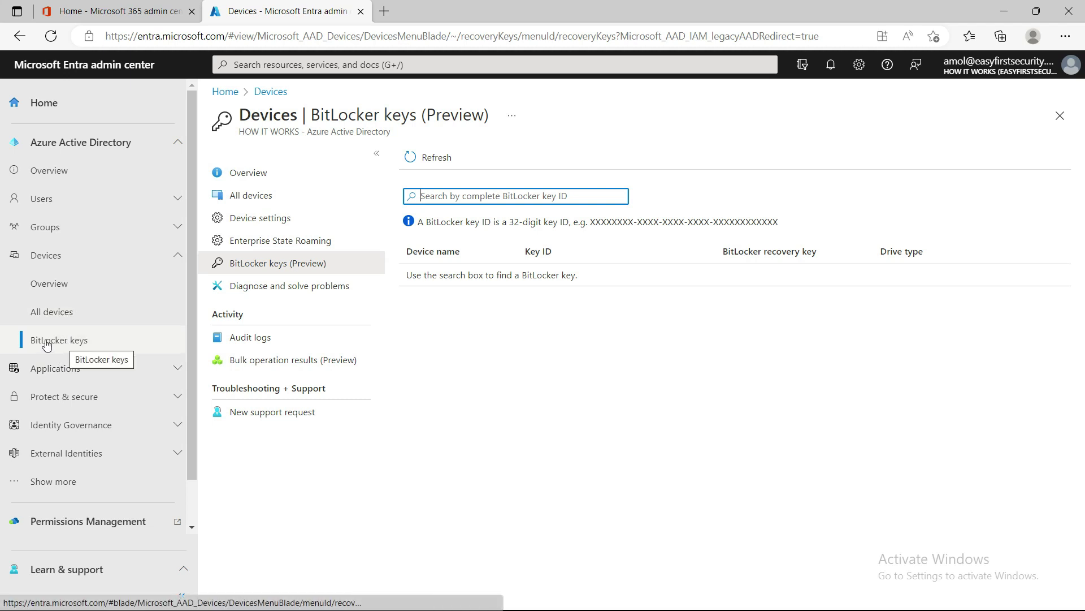
left_click(161, 257)
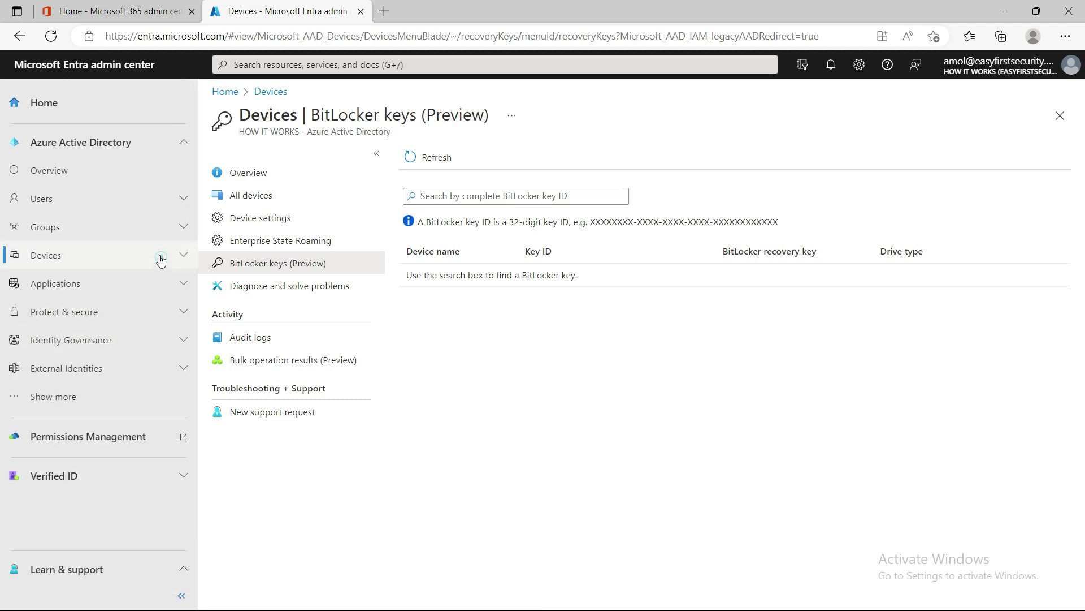
- Reveal the hidden Azure Active Directory sections and examine the options under Applications, Roles & admins and Billing
left_click(77, 294)
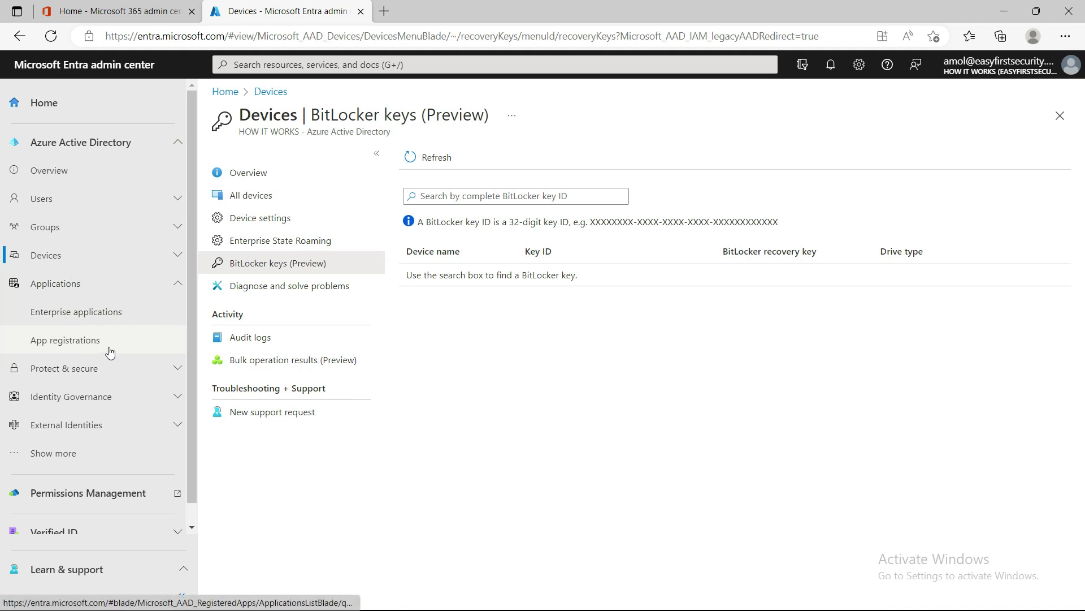
left_click(98, 286)
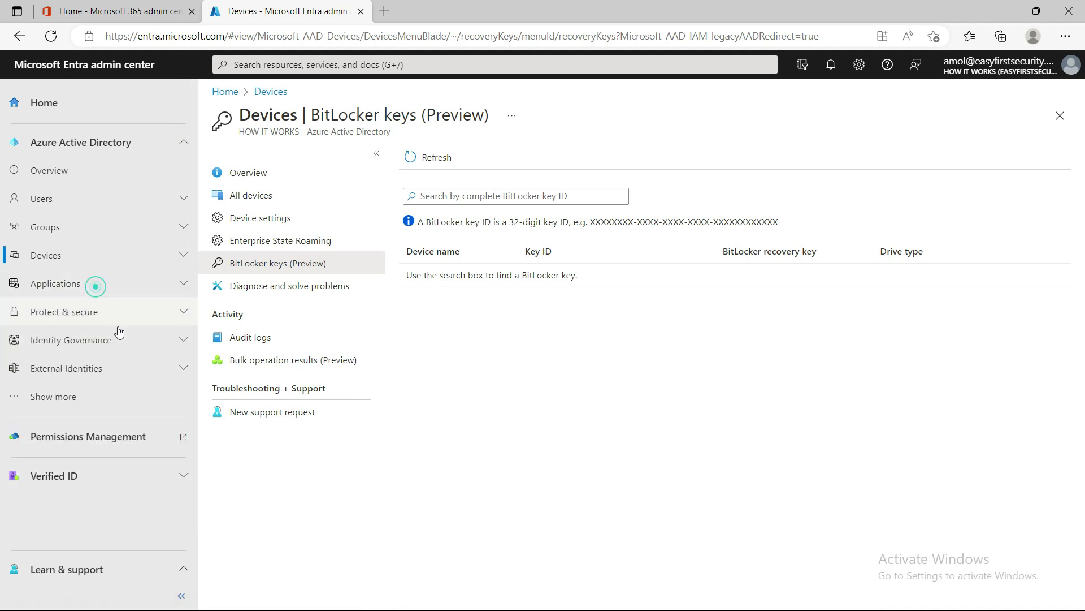
left_click(73, 398)
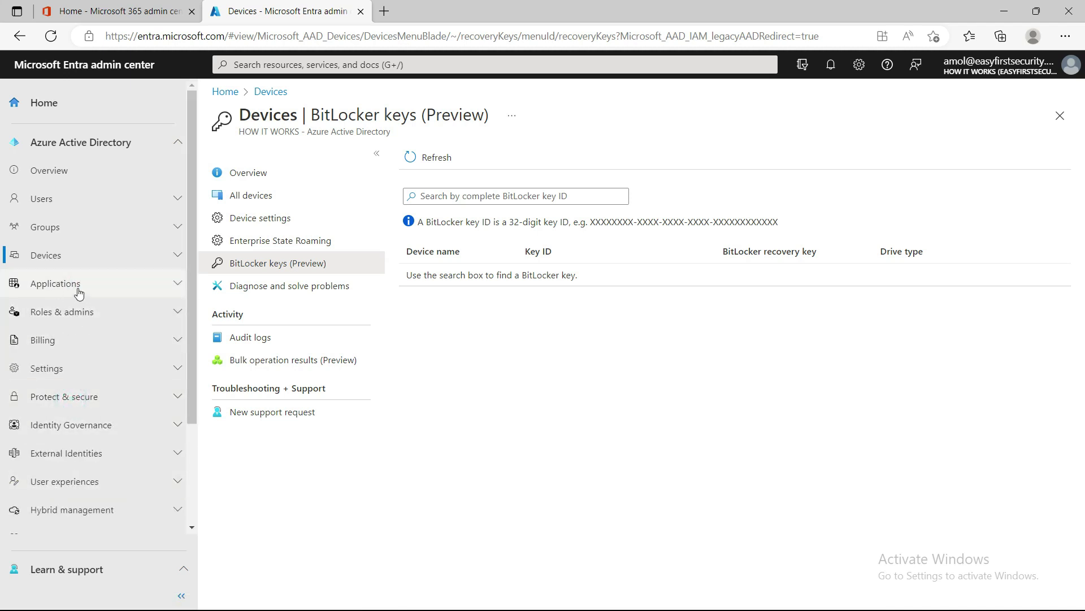
left_click(104, 315)
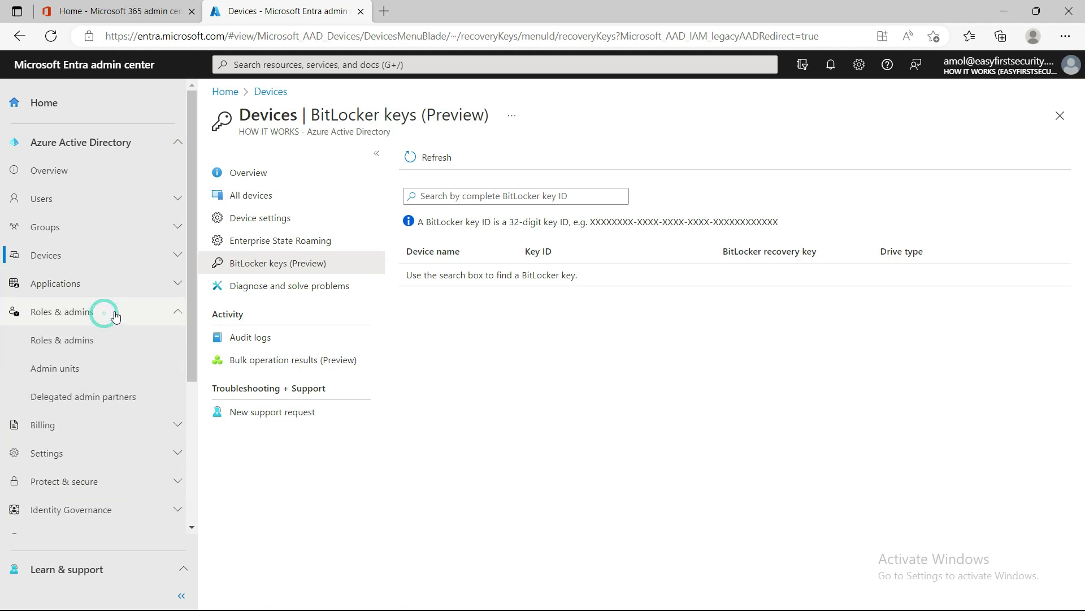
left_click(115, 315)
left_click(126, 343)
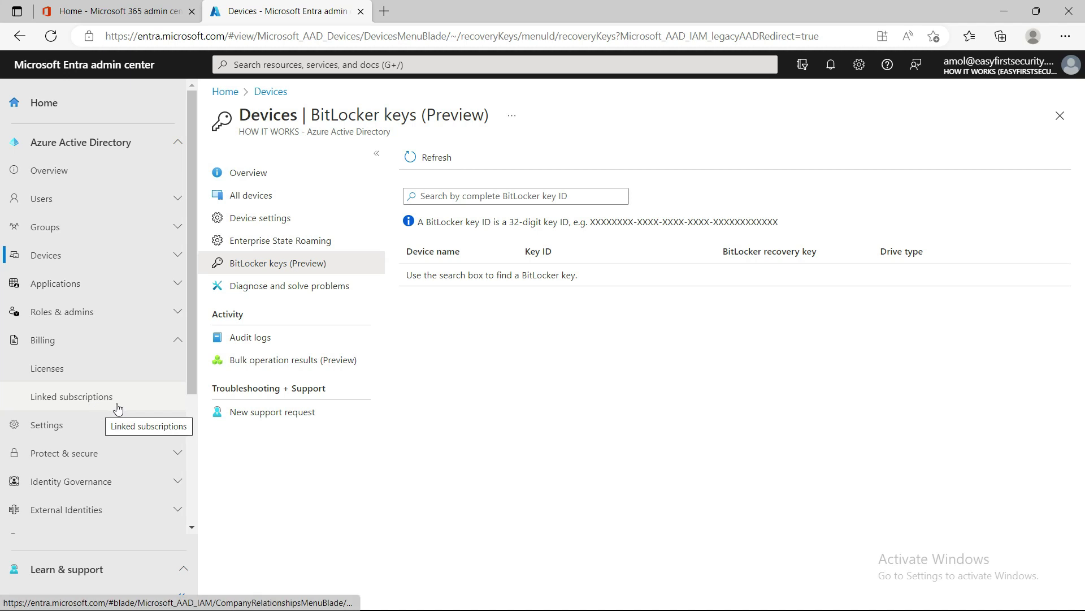
left_click(162, 340)
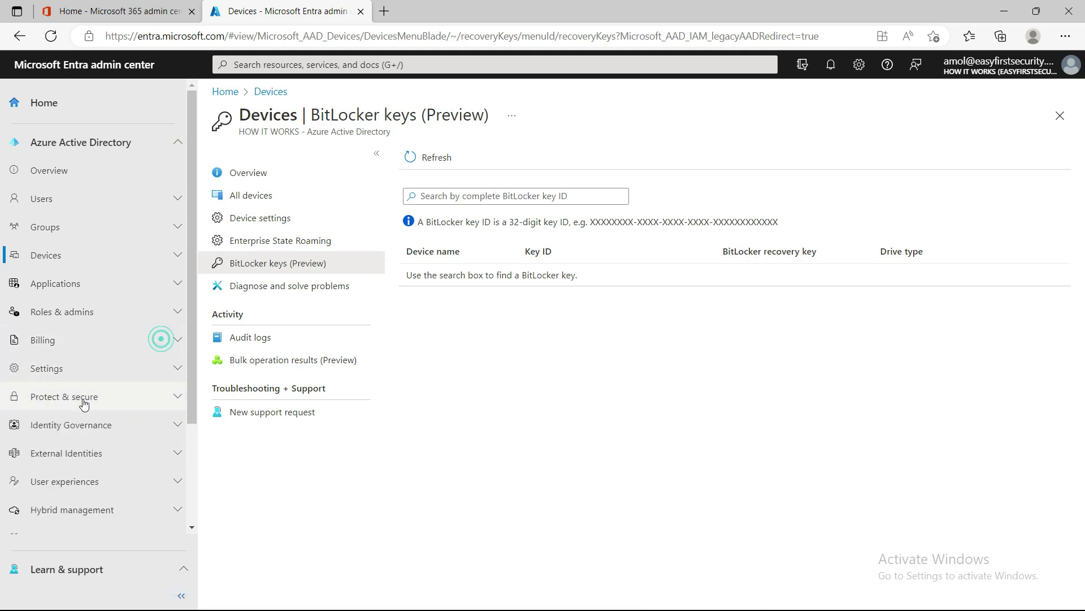
- Open the Preview hub under Settings and look through the list of preview features
left_click(116, 371)
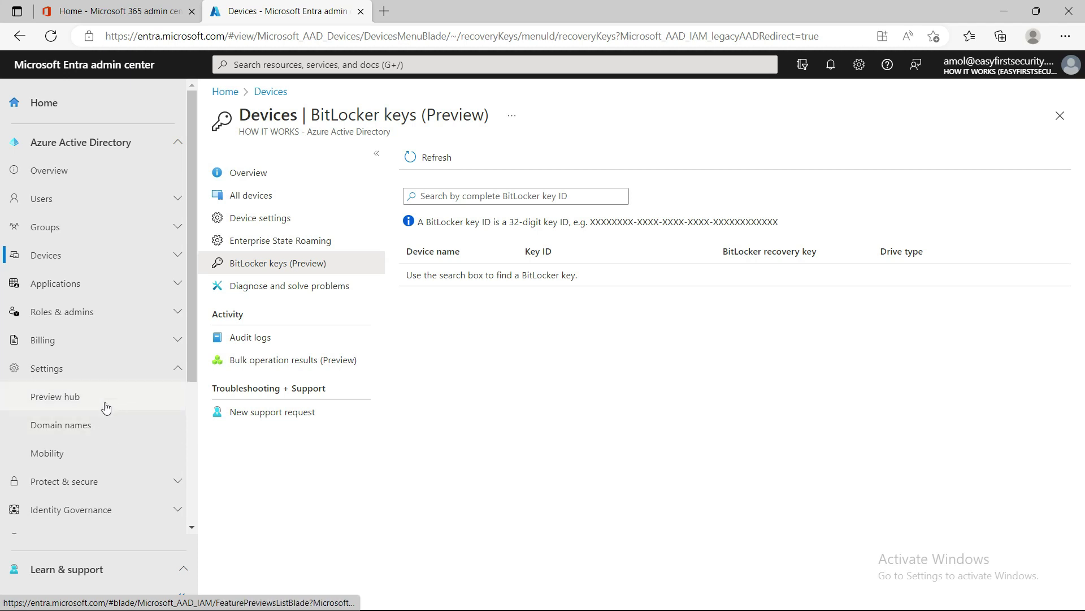
left_click(76, 401)
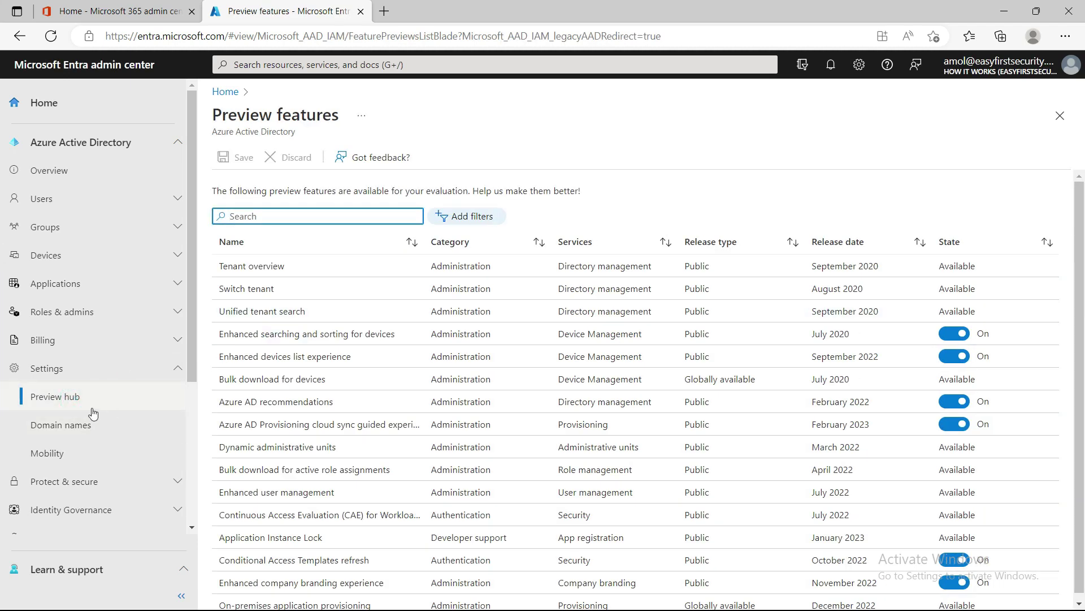
scroll(664, 428, "down", 1)
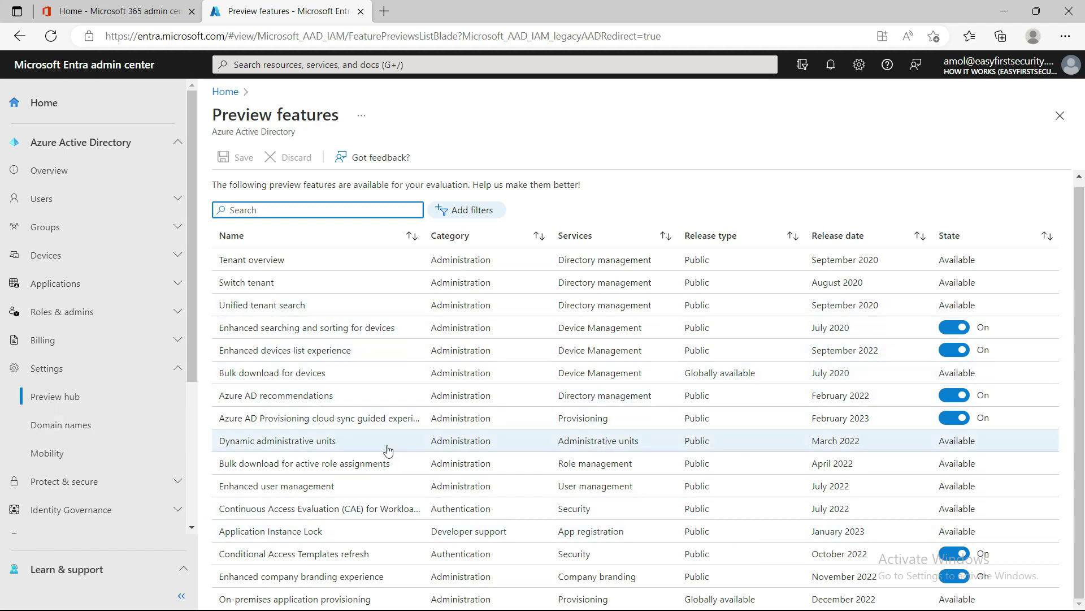
- View the custom domain names and the Mobility (MDM and MAM) applications
left_click(74, 430)
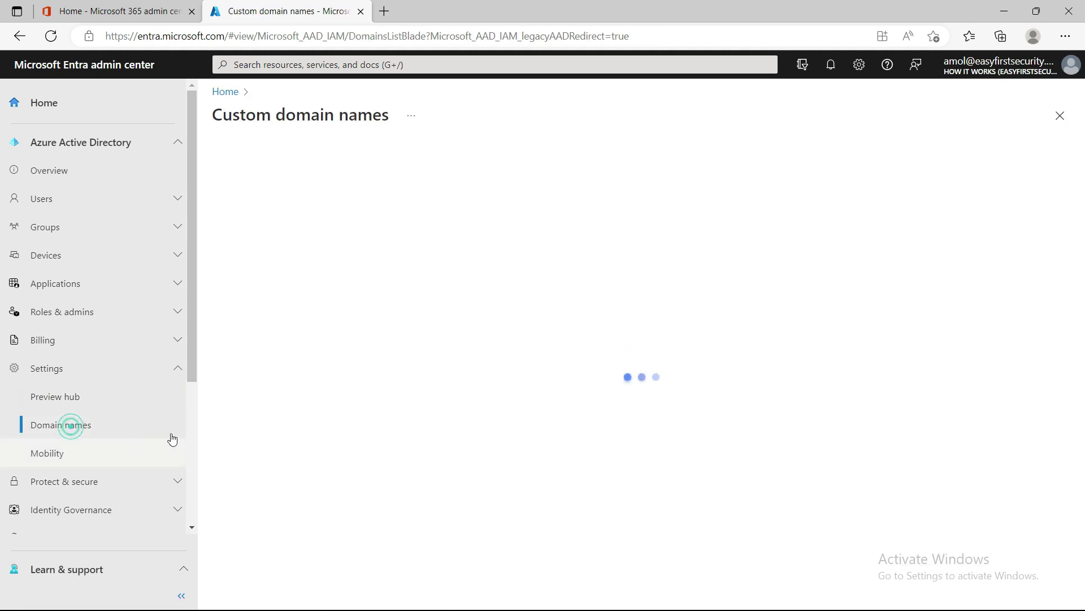
scroll(34, 490, "down", 1)
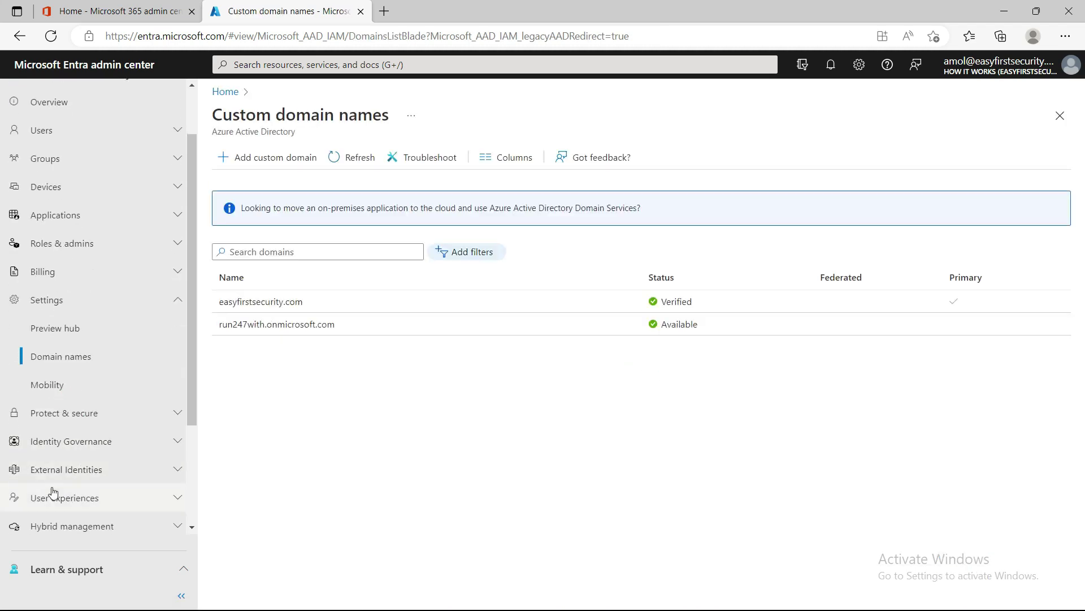
left_click(65, 389)
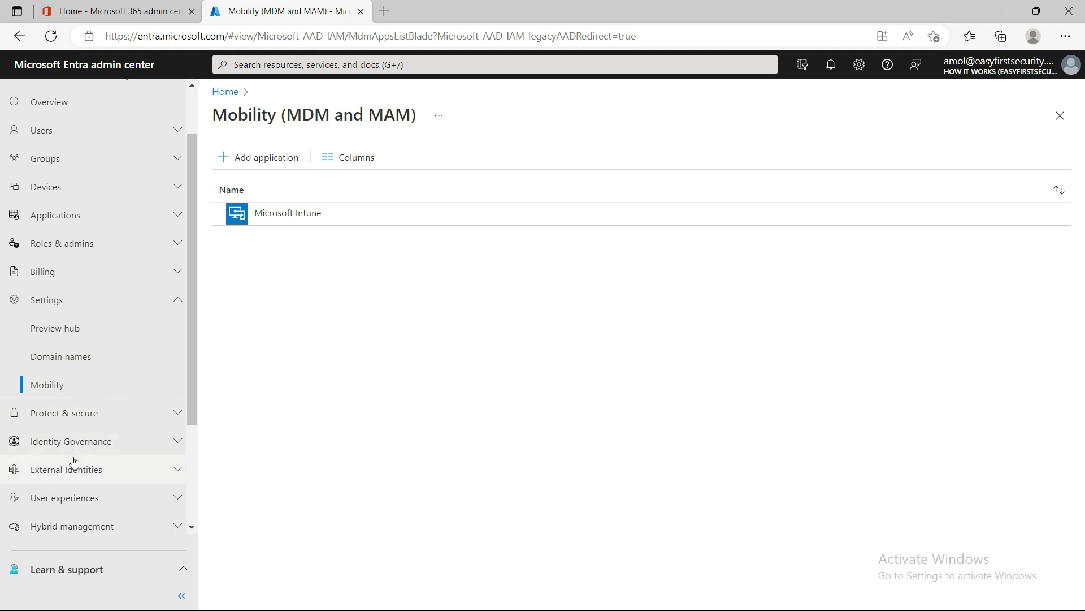
- Expand Protect & secure and examine its options, from Conditional Access to Risky activities
left_click(116, 414)
scroll(90, 448, "down", 2)
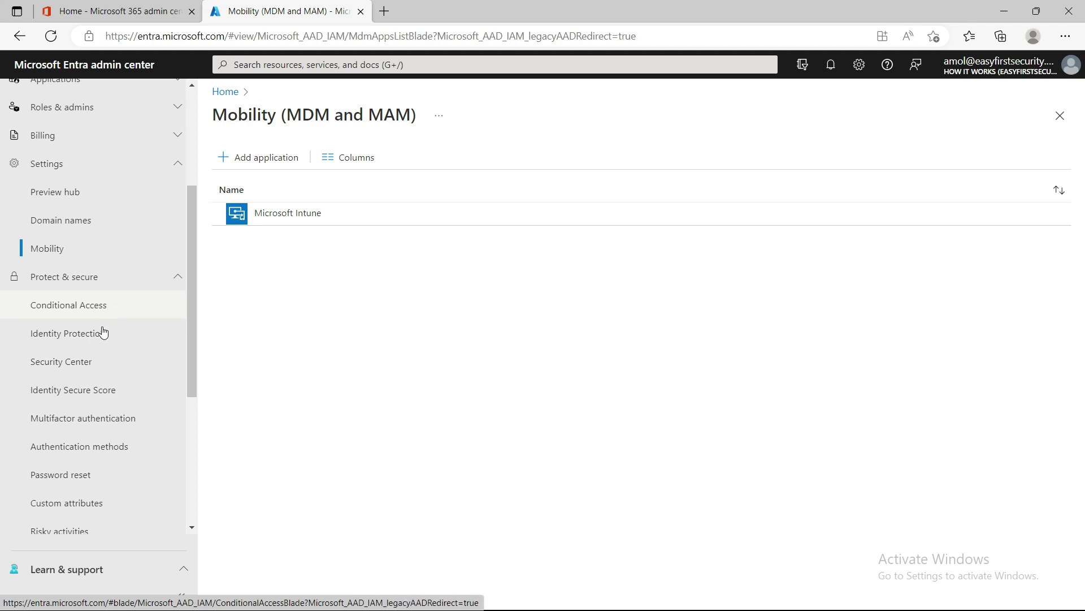
scroll(130, 462, "down", 1)
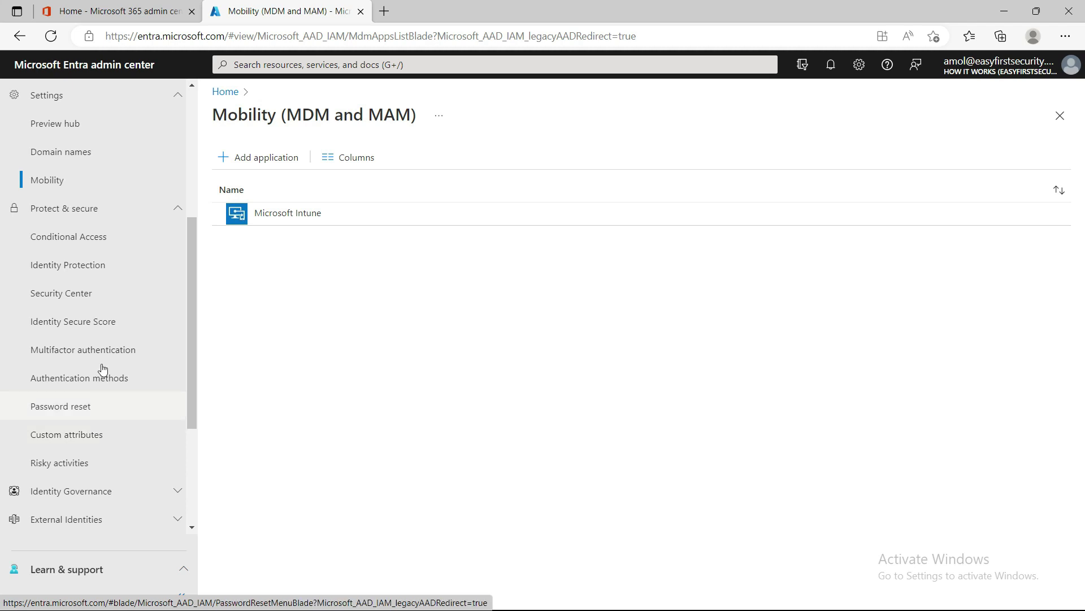
scroll(125, 387, "down", 3)
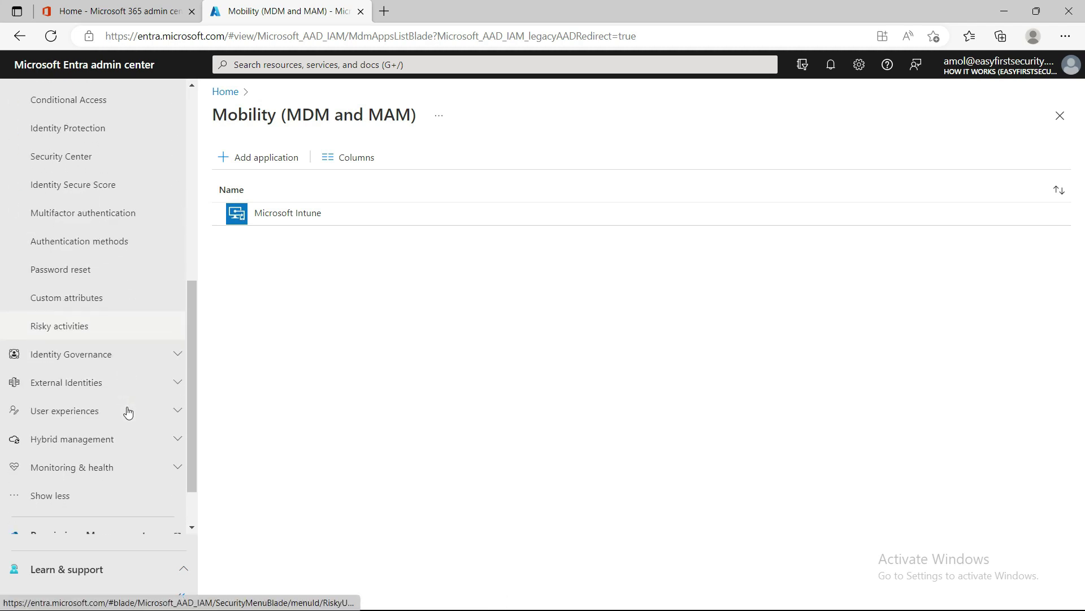
- Open the Privileged Identity Management quick start under Identity Governance
left_click(154, 354)
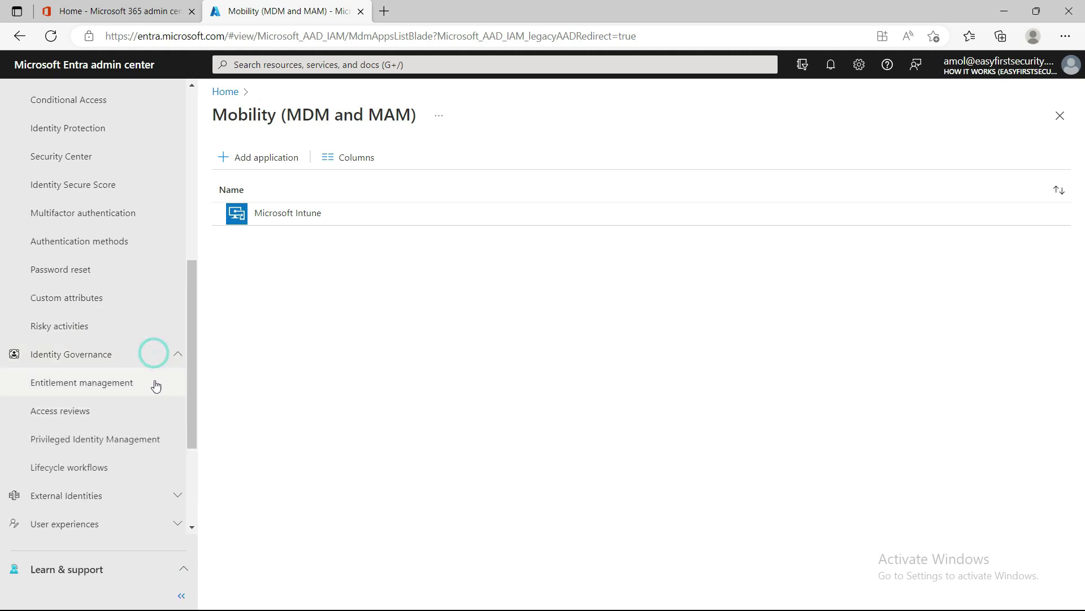
scroll(113, 390, "down", 2)
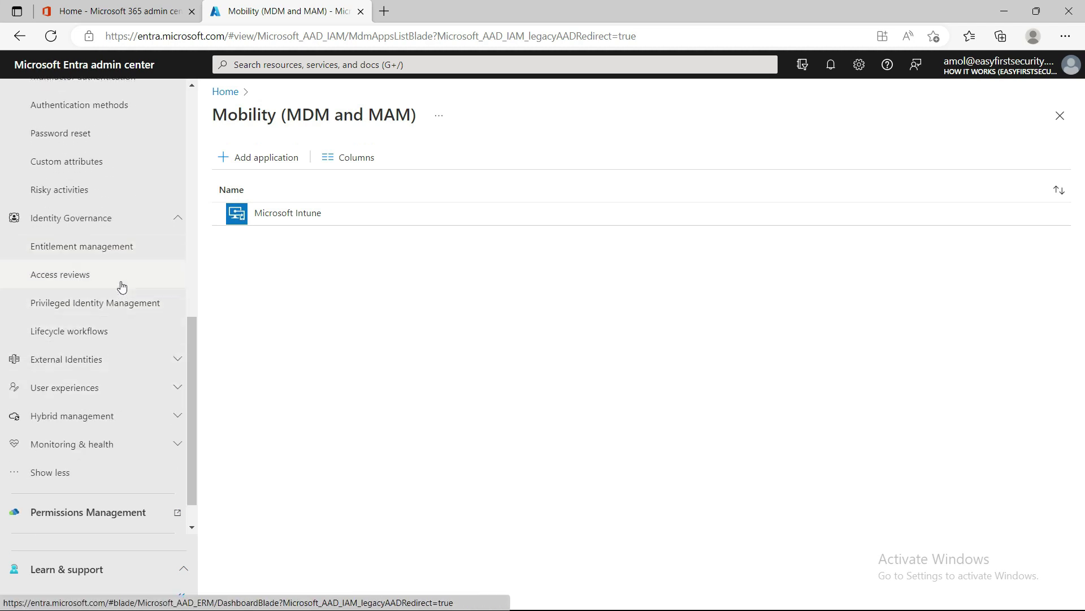
left_click(86, 305)
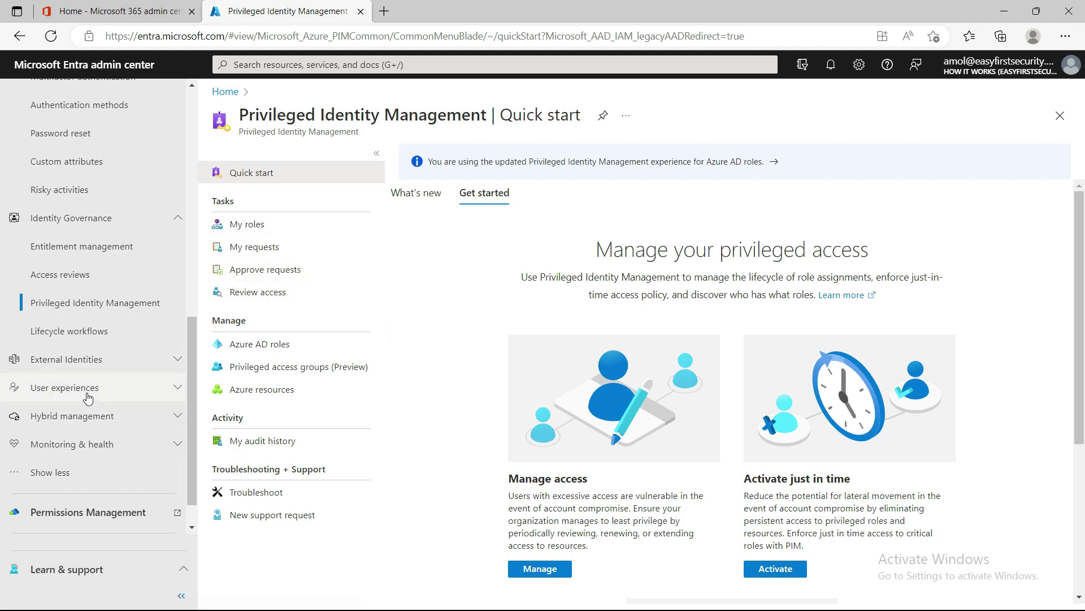
- Look at the External Identities options, and open Azure AD Connect under Hybrid management
left_click(119, 362)
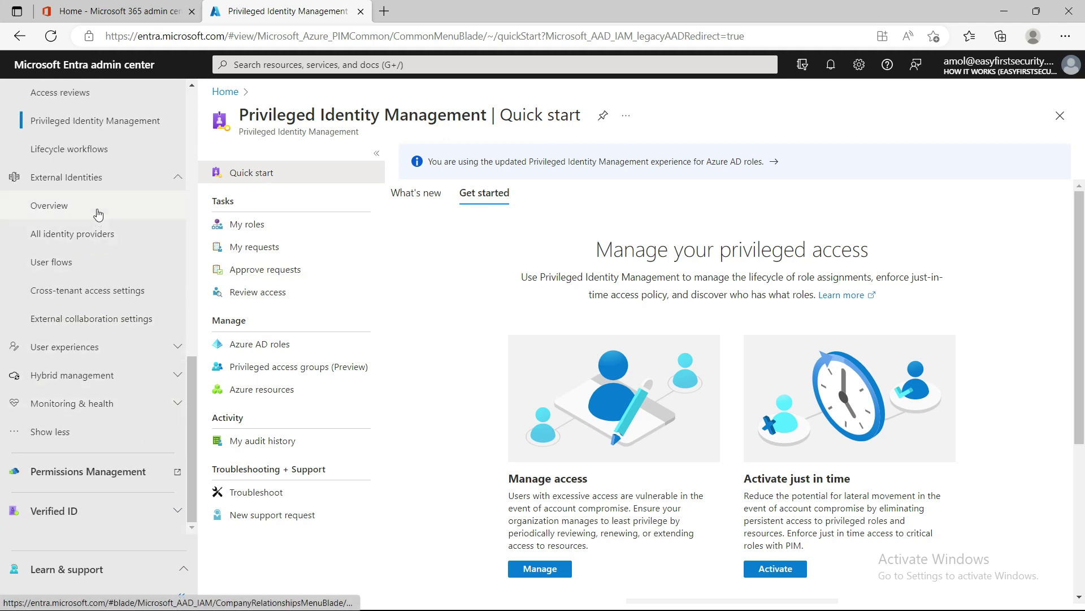
left_click(103, 181)
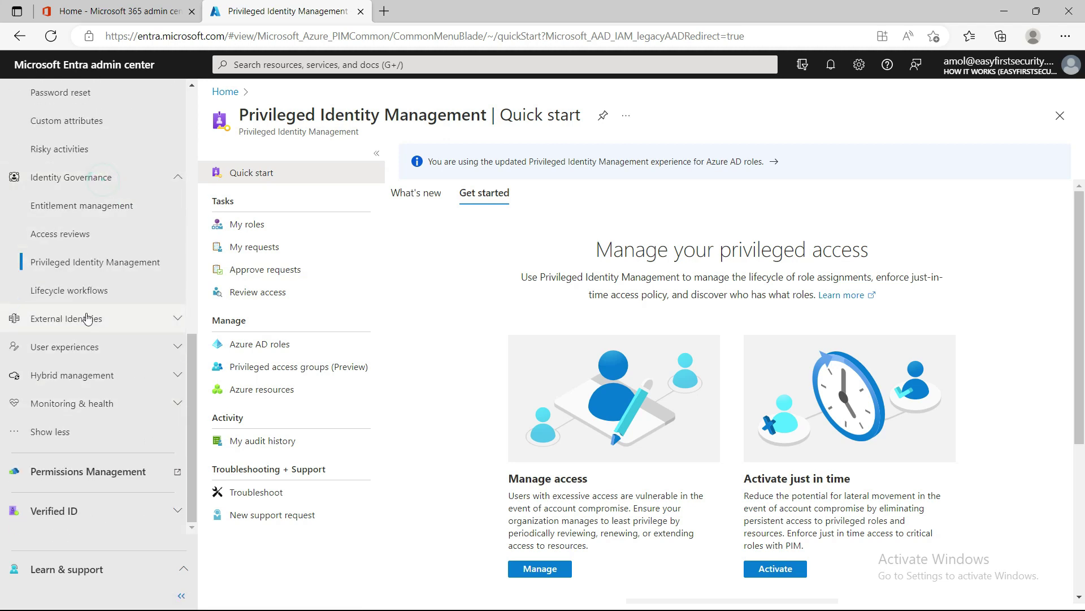
left_click(132, 381)
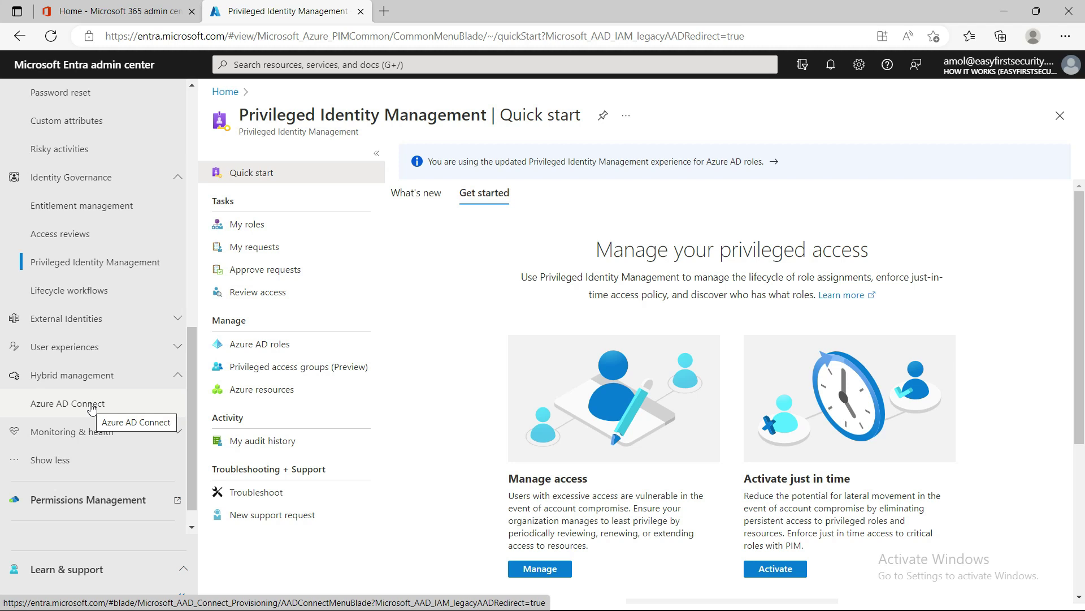
left_click(77, 408)
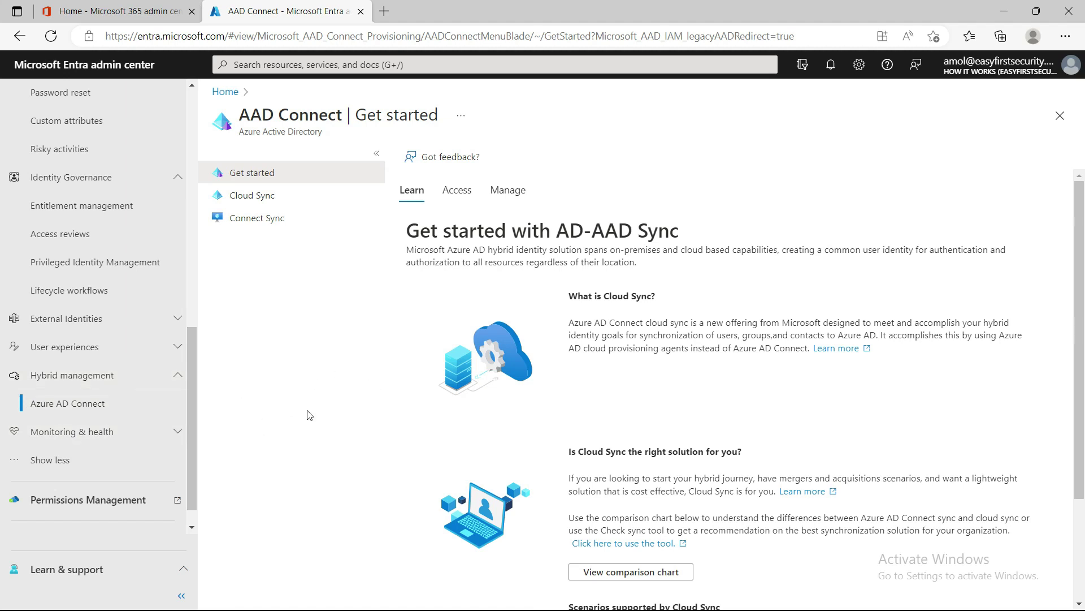
- Expand Monitoring & health, examine its options from Sign-in logs to Bulk operations, and collapse the group again
left_click(116, 435)
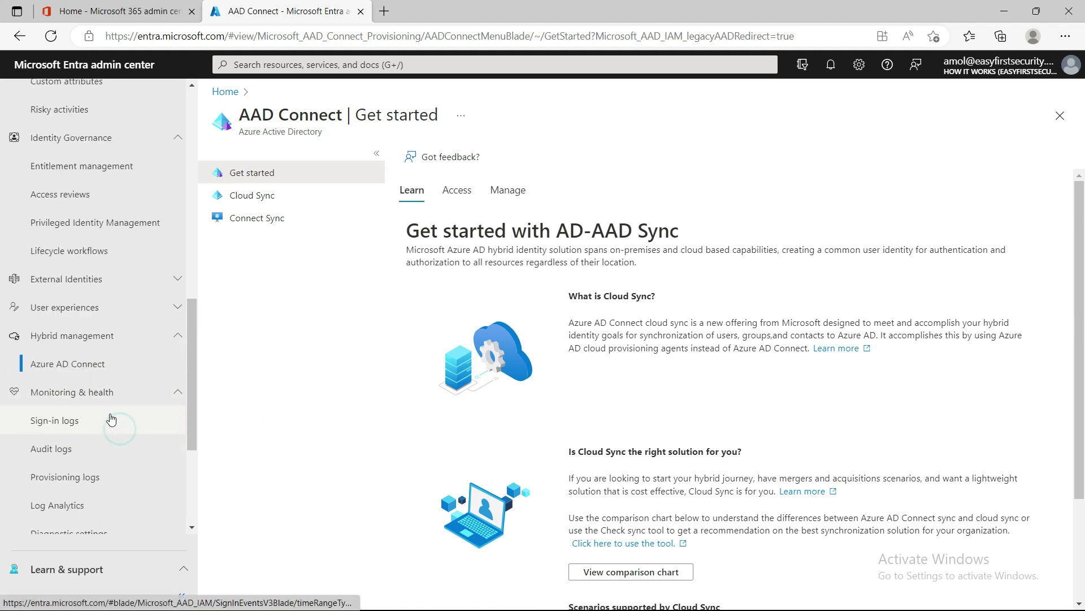
scroll(115, 385, "down", 1)
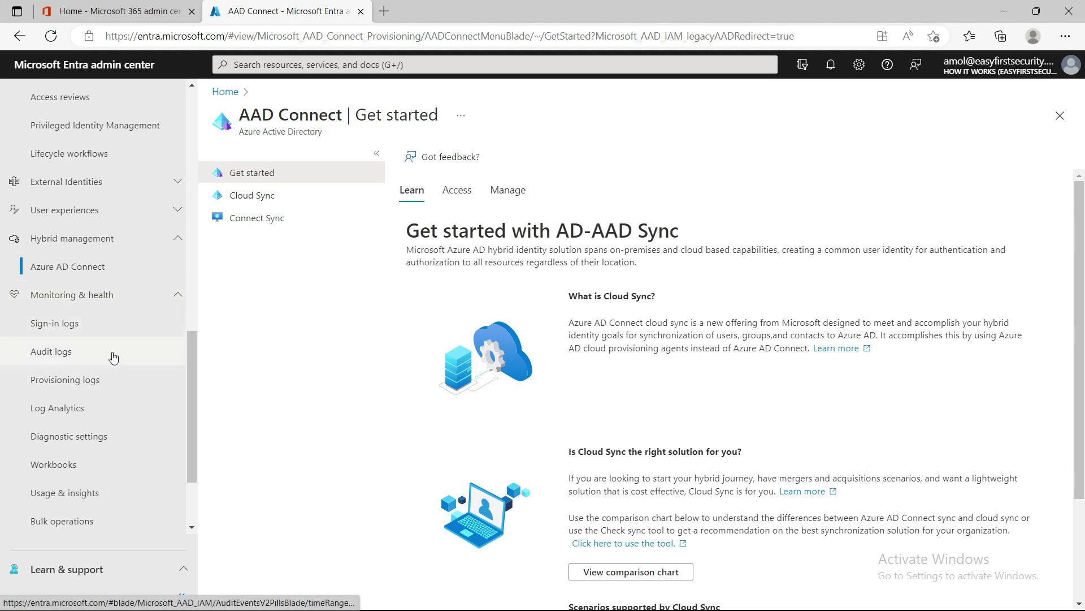
scroll(111, 362, "down", 2)
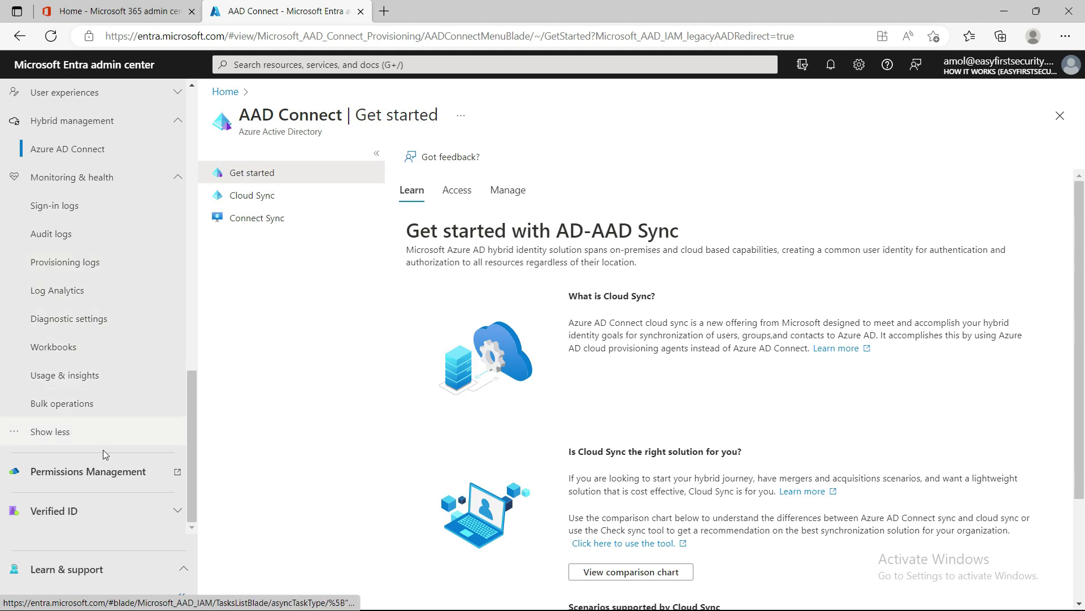
scroll(148, 430, "up", 3)
left_click(178, 376)
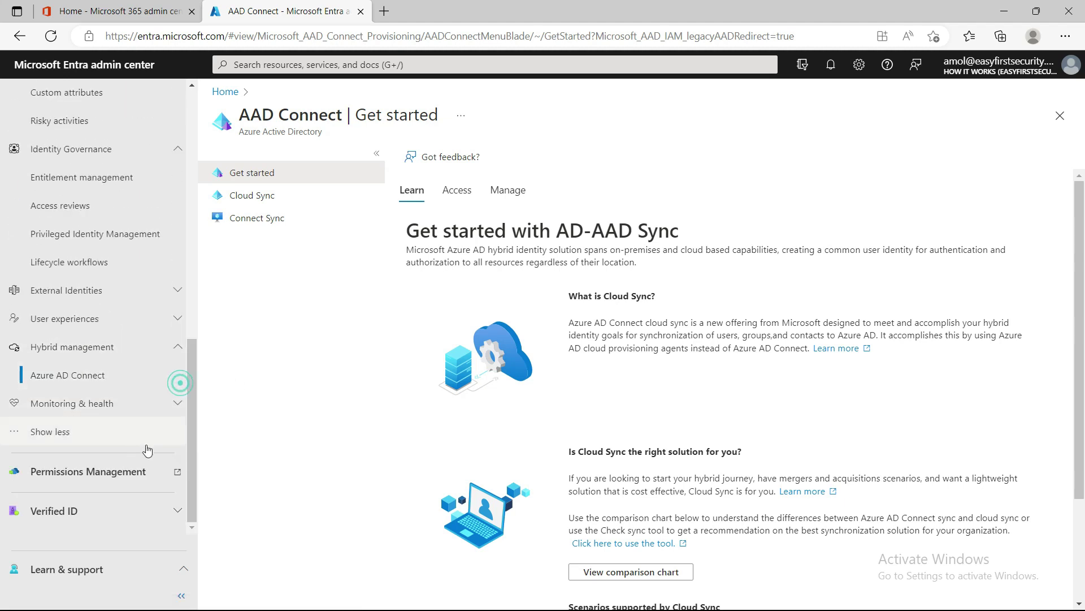
- Collapse the Identity Governance, Protect & secure and Settings groups in the navigation
scroll(146, 448, "up", 5)
scroll(167, 469, "down", 2)
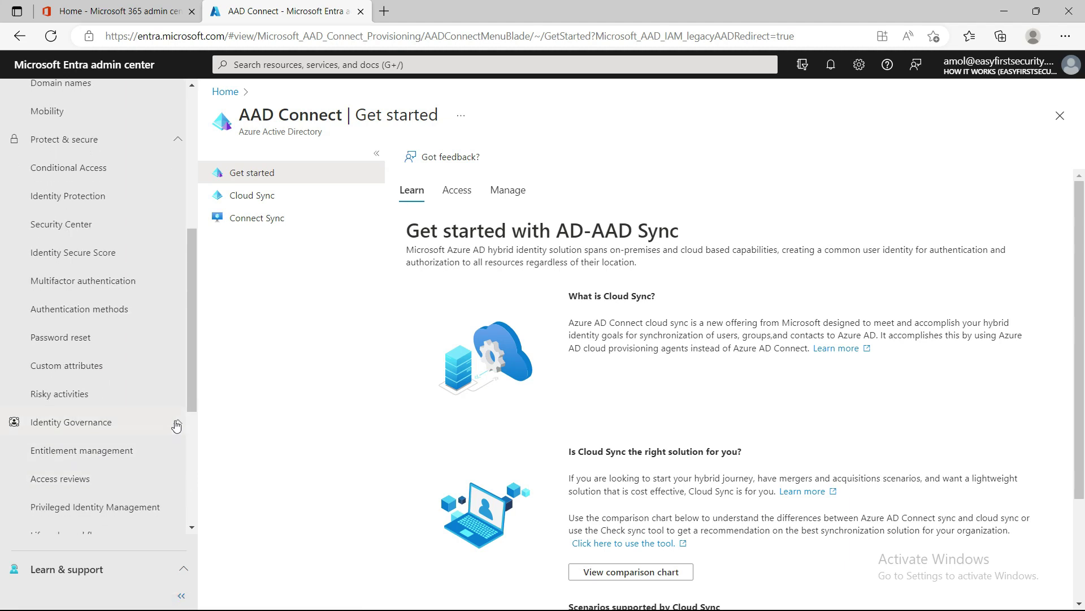
left_click(175, 420)
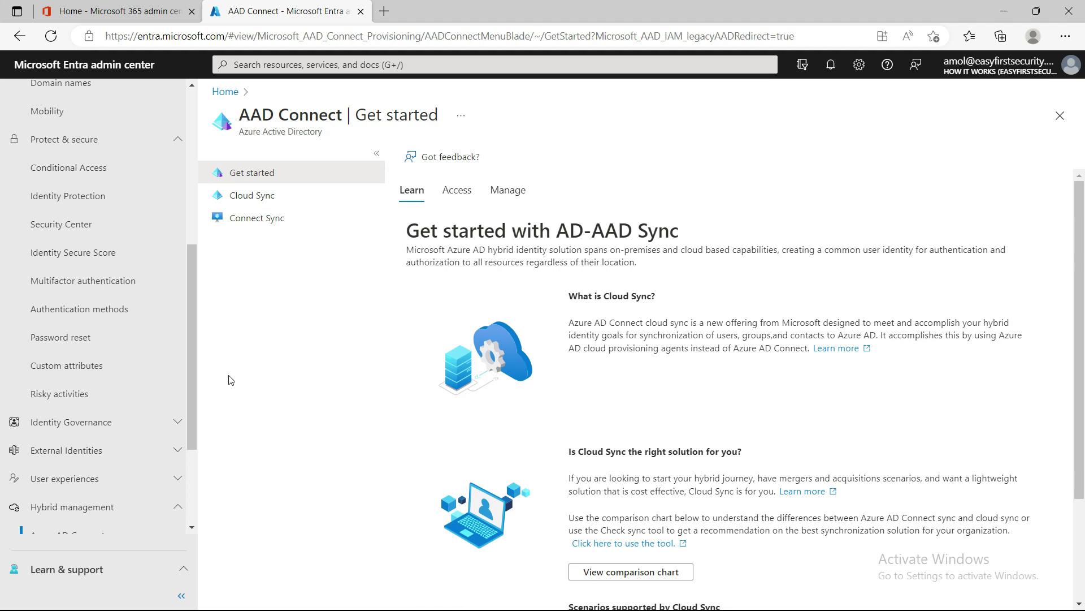
scroll(148, 294, "up", 4)
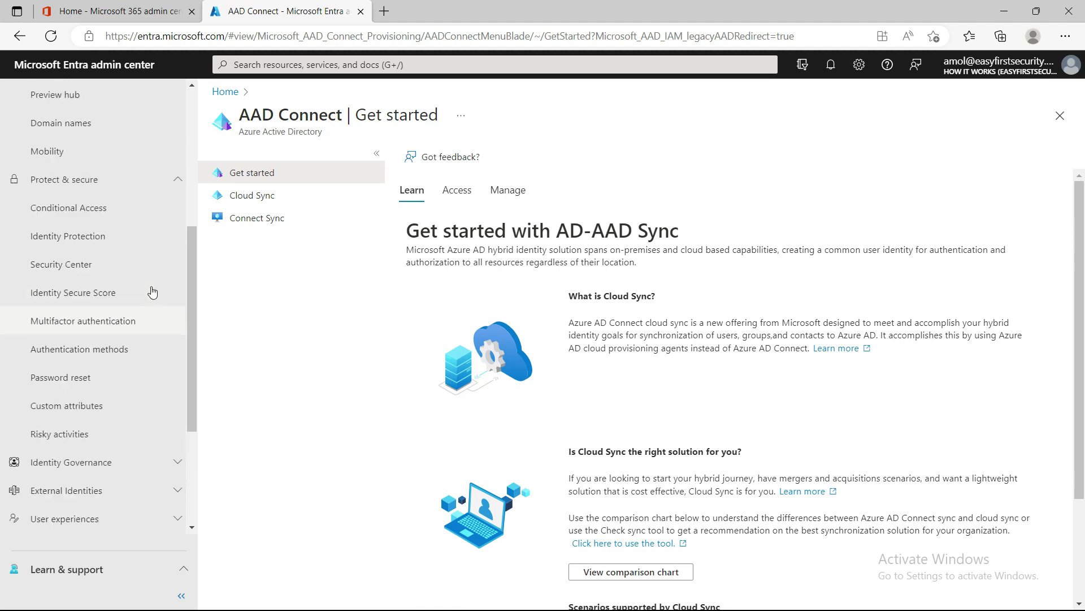
left_click(119, 349)
scroll(120, 353, "up", 3)
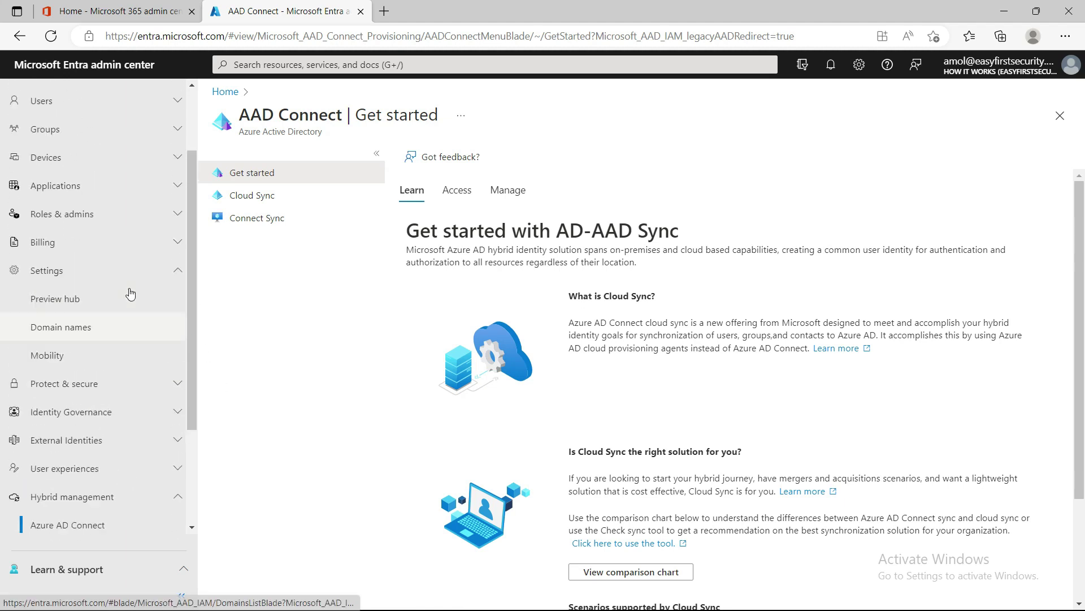
left_click(174, 367)
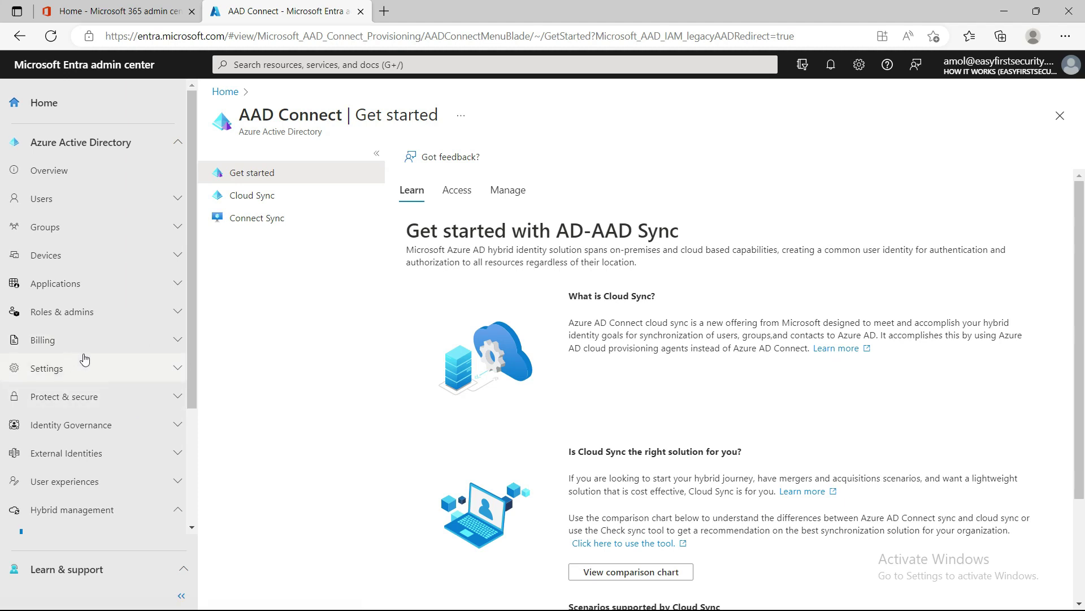
- Open the Azure Active Directory Overview and view the tenant's Properties down to the security defaults link
left_click(57, 180)
left_click(56, 179)
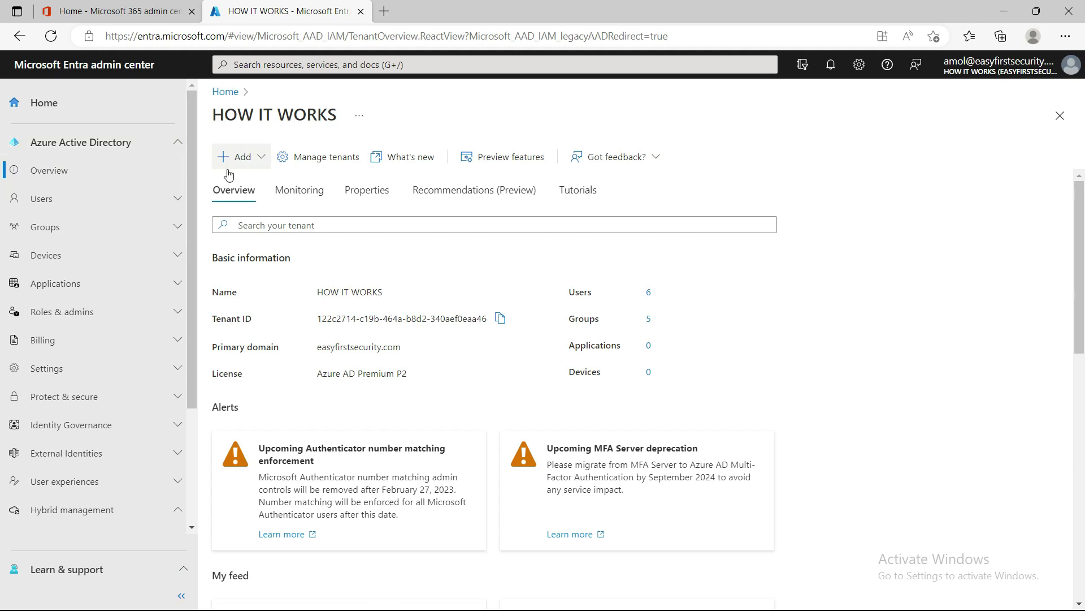
left_click(362, 197)
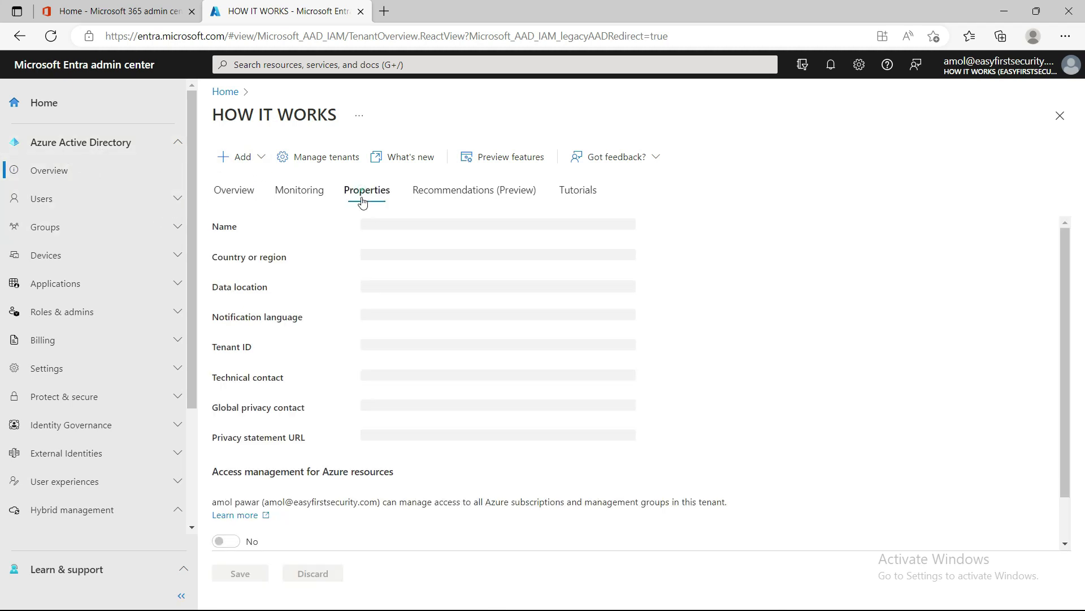
scroll(293, 515, "down", 1)
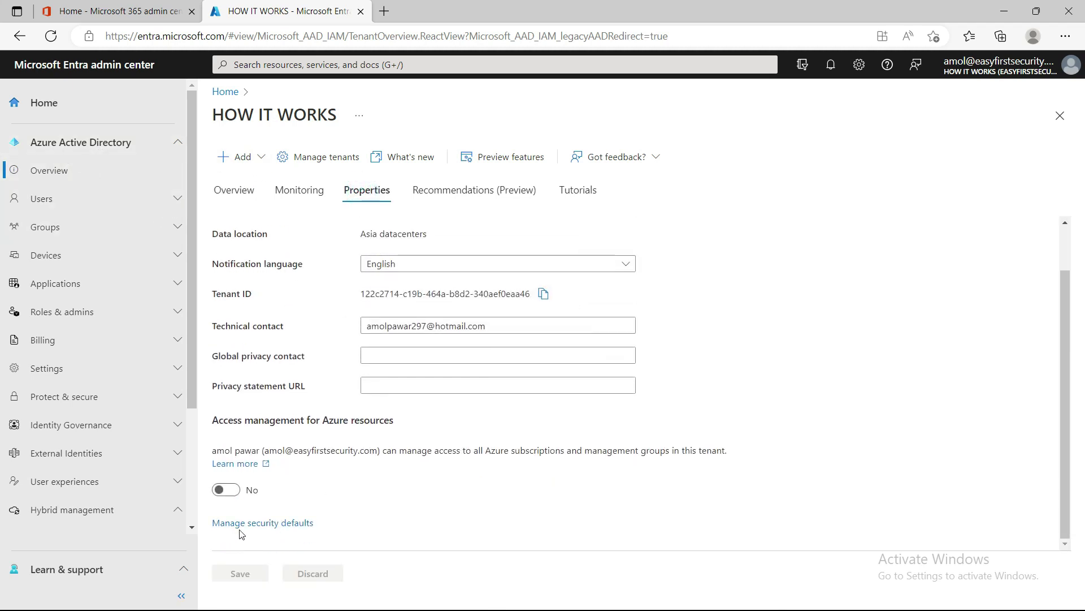
- View the Enable security defaults setting, close it without changes and return to the tenant Overview
left_click(273, 526)
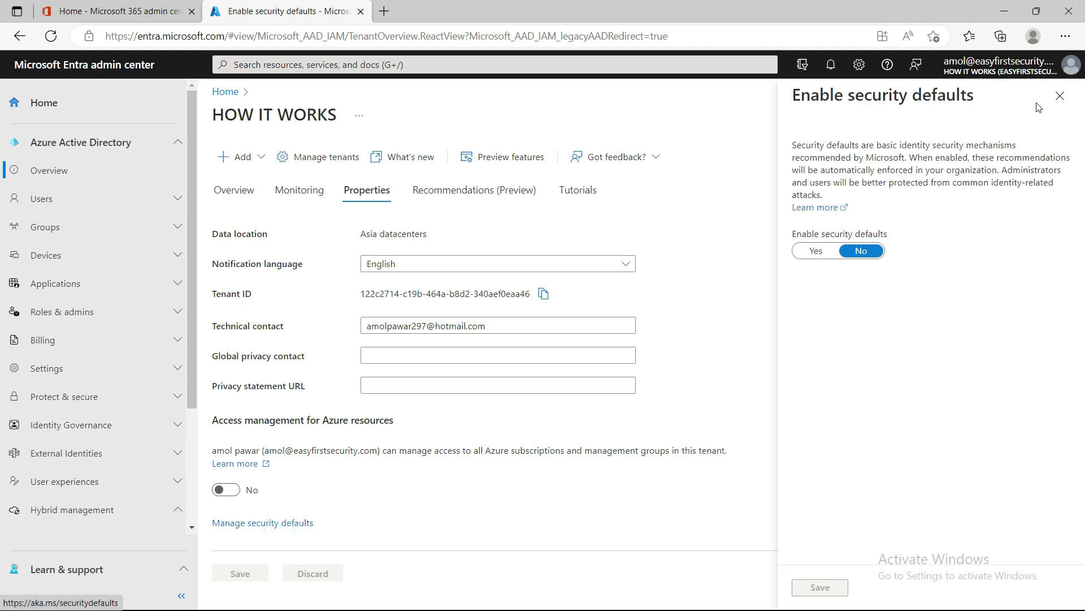
left_click(1060, 96)
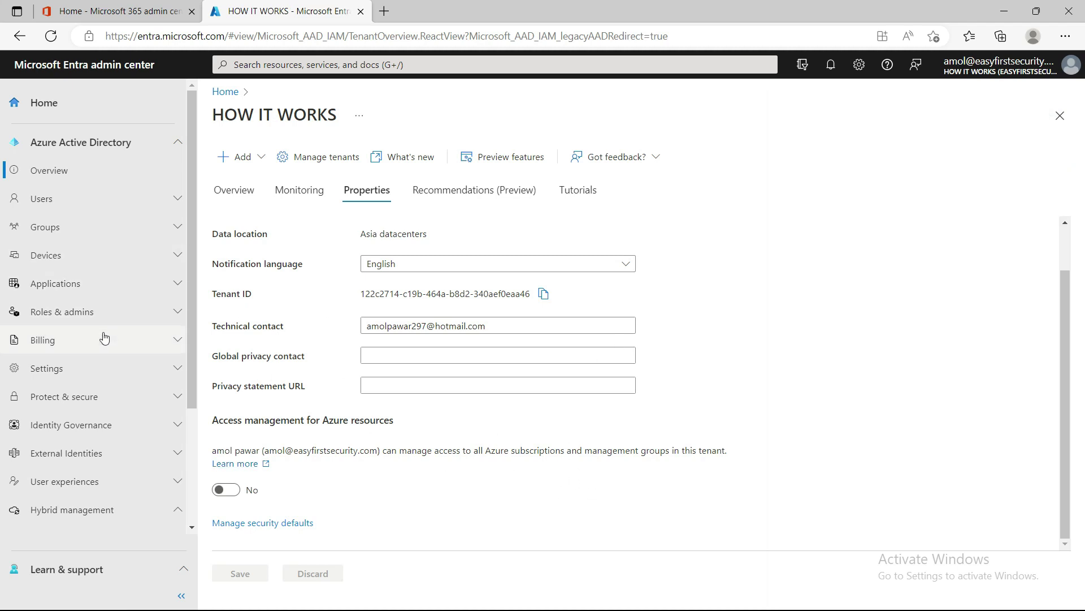
left_click(67, 173)
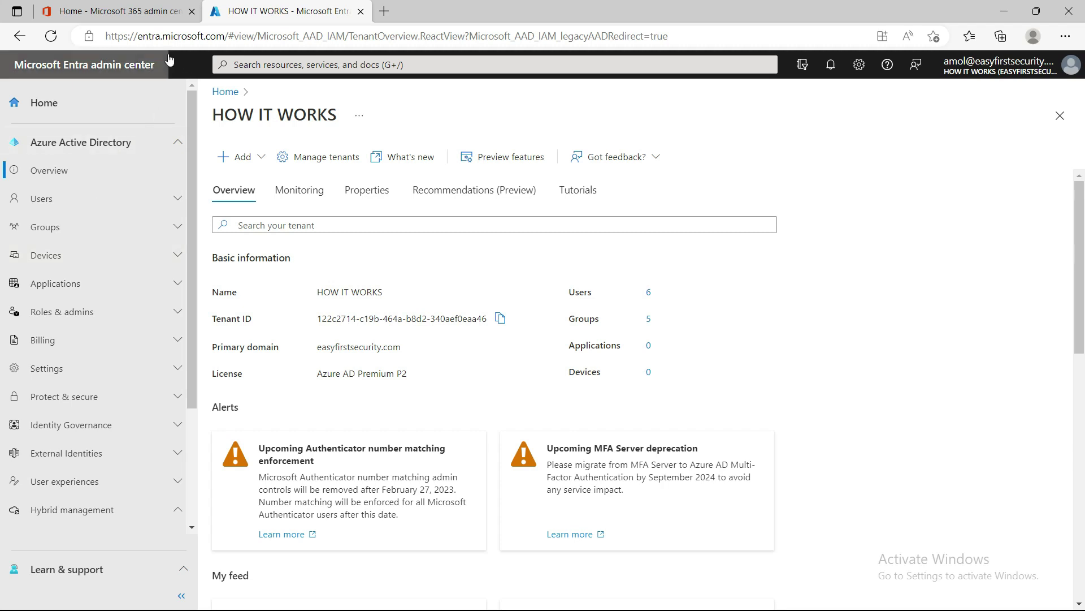
left_click(228, 38)
key("ctrl+shift+Left")
key("ctrl+shift+Left")
key("ctrl+shift+Left")
key("ctrl+shift+Left")
key("ctrl+shift+Left")
key("ctrl+c")
left_click(383, 10)
key("ctrl+v")
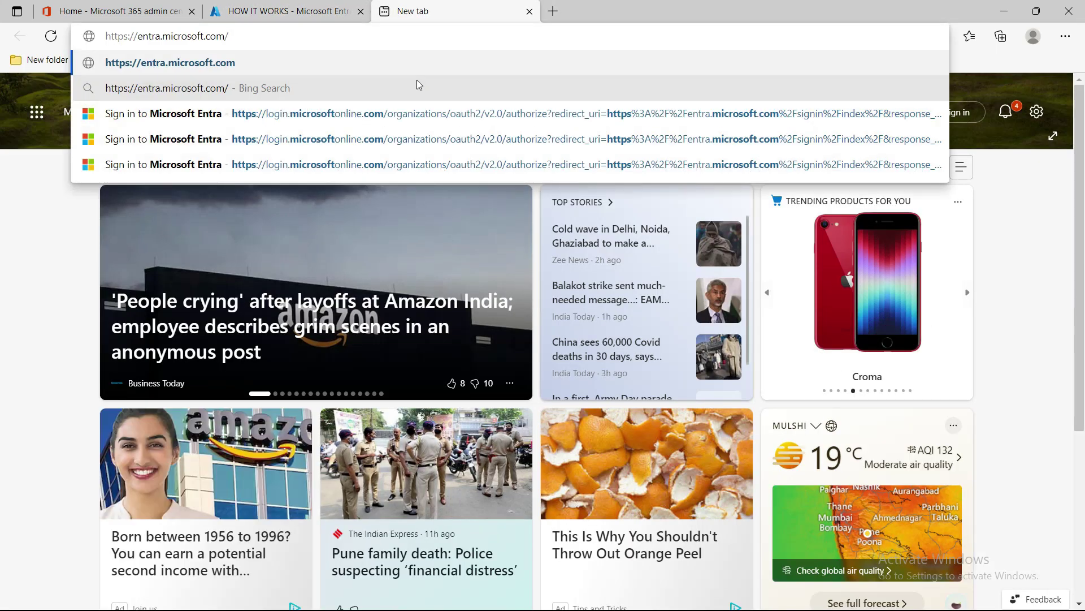
key("Return")
left_click(456, 294)
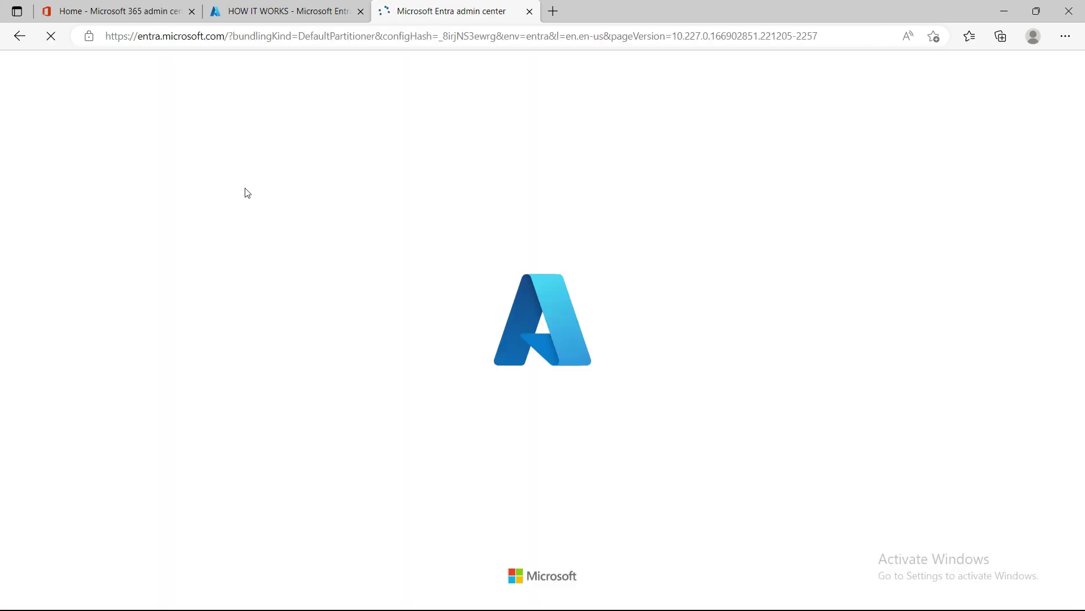